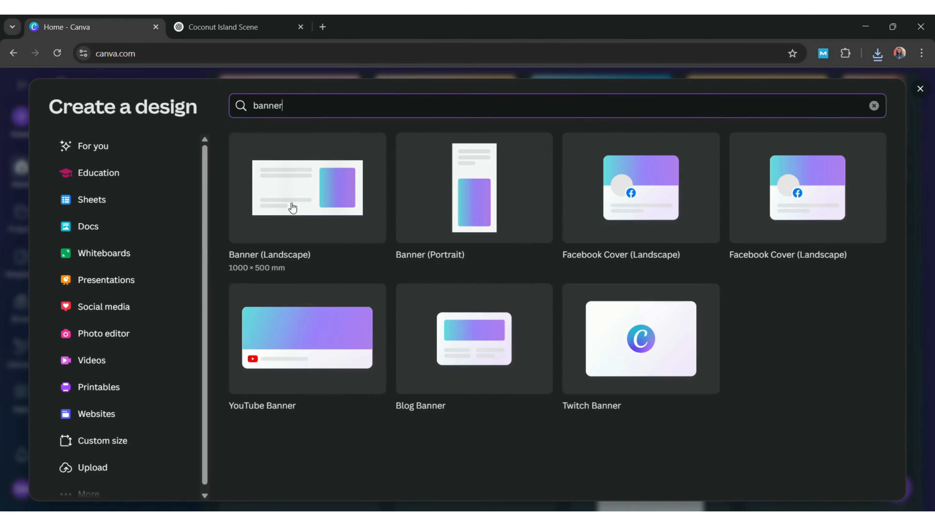
Start a Banner (Landscape) design and place the coconut-island image at its upper left
{"action": "left_click", "coordinate": [293, 208]}
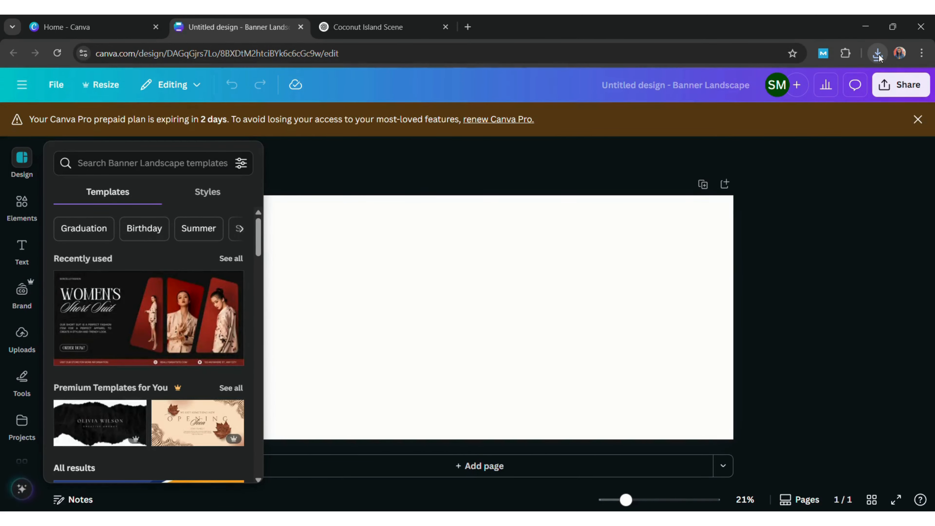
{"action": "left_click_drag", "start_coordinate": [422, 264], "coordinate": [424, 265]}
{"action": "left_click", "coordinate": [917, 119]}
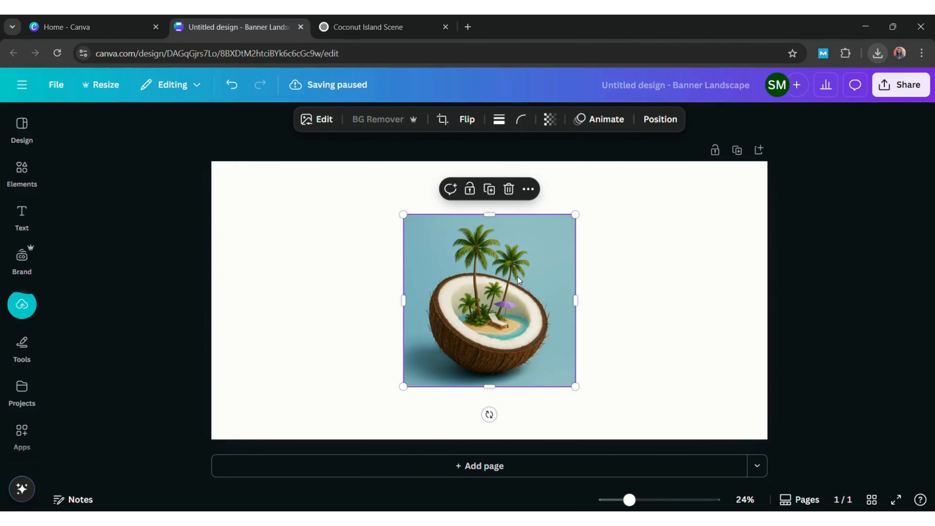
{"action": "left_click_drag", "start_coordinate": [519, 281], "coordinate": [353, 270]}
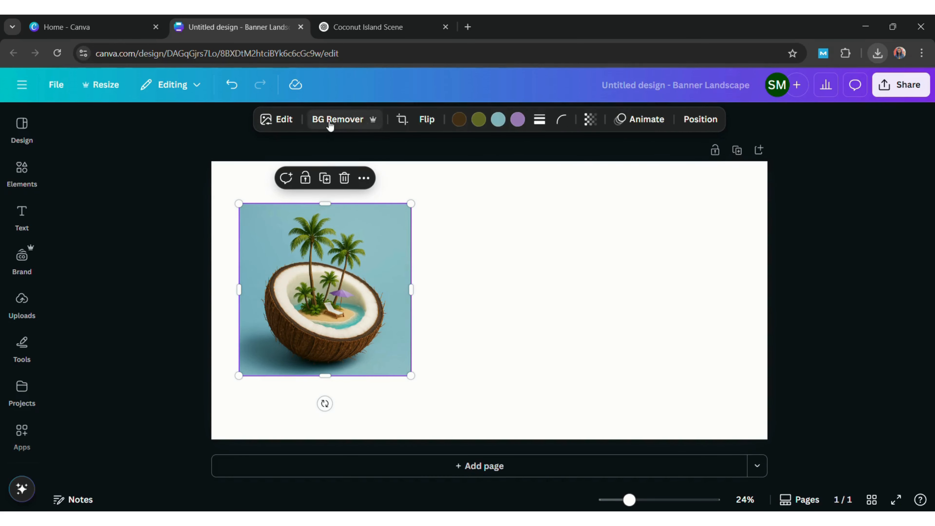
Remove the coconut image's background and trim its frame narrower from both sides
{"action": "left_click", "coordinate": [330, 122]}
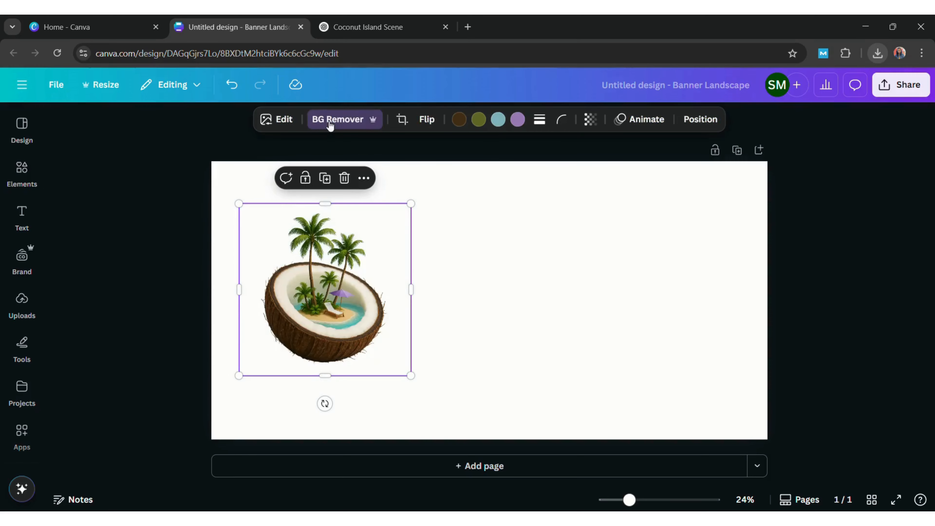
{"action": "left_click_drag", "start_coordinate": [329, 382], "coordinate": [330, 377]}
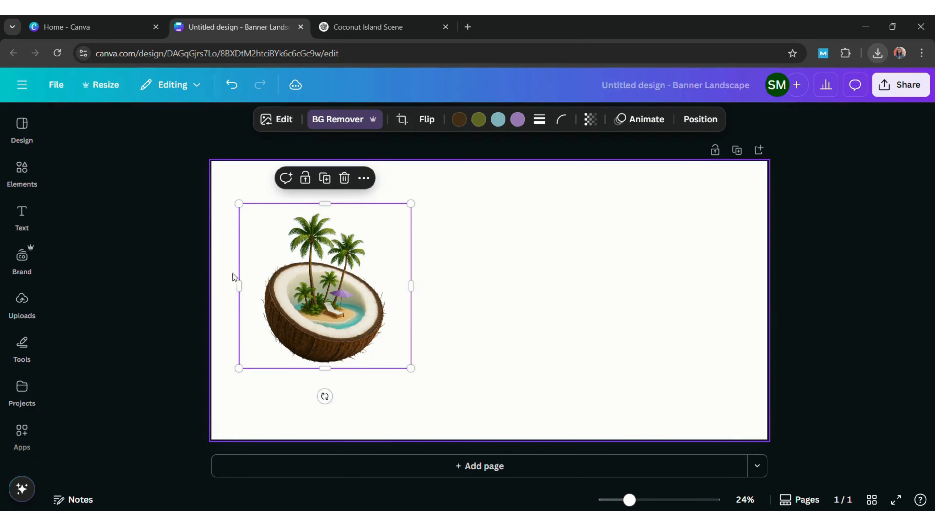
{"action": "left_click_drag", "start_coordinate": [240, 287], "coordinate": [266, 298]}
{"action": "left_click_drag", "start_coordinate": [411, 286], "coordinate": [395, 285]}
Search the elements library for beach photos
{"action": "left_click", "coordinate": [445, 234]}
{"action": "left_click", "coordinate": [21, 170]}
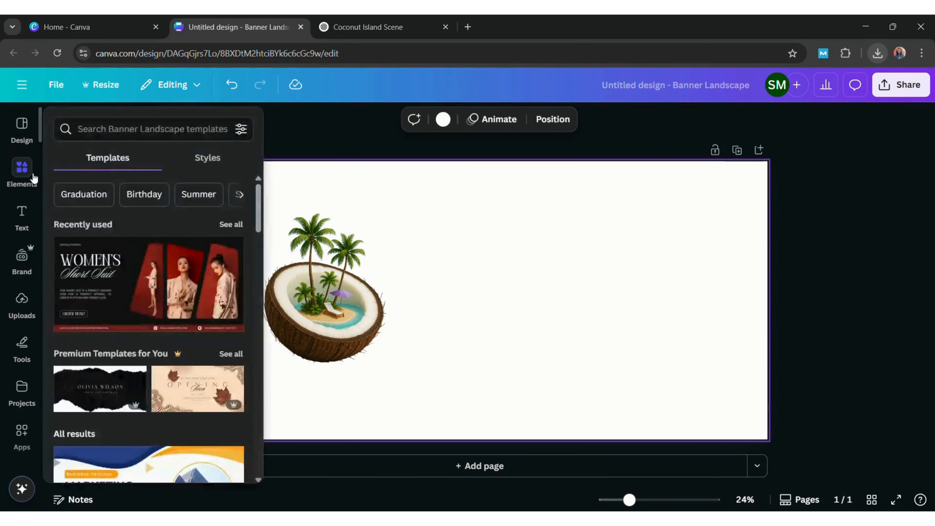
{"action": "type", "text": "bea"}
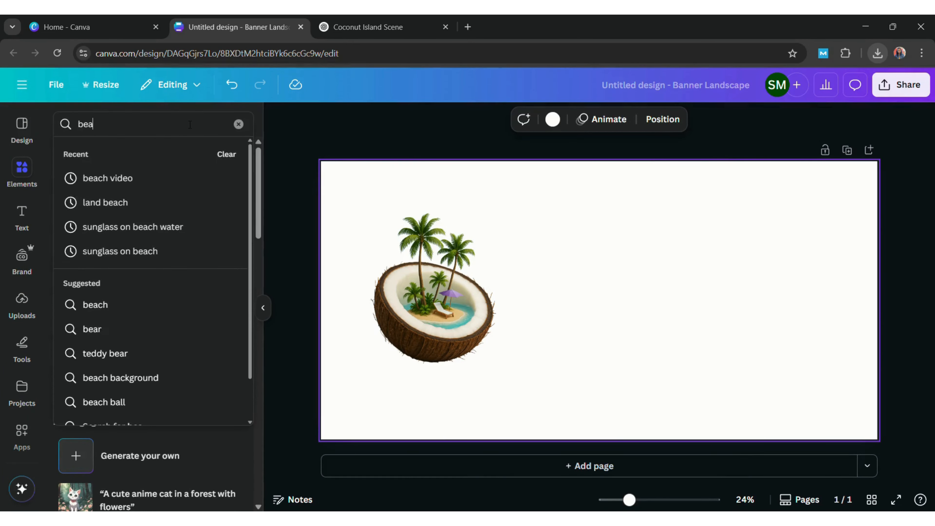
{"action": "type", "text": "ch"}
{"action": "key", "text": "Return"}
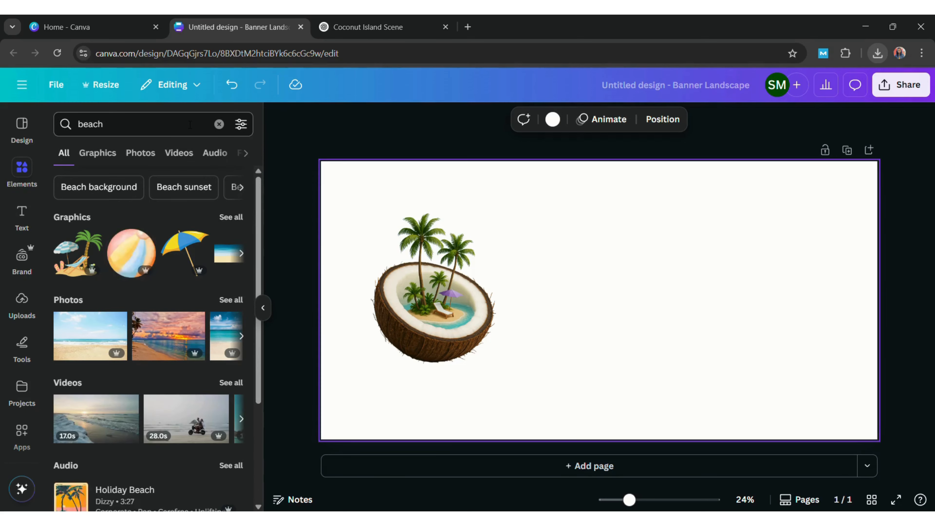
{"action": "left_click", "coordinate": [138, 161]}
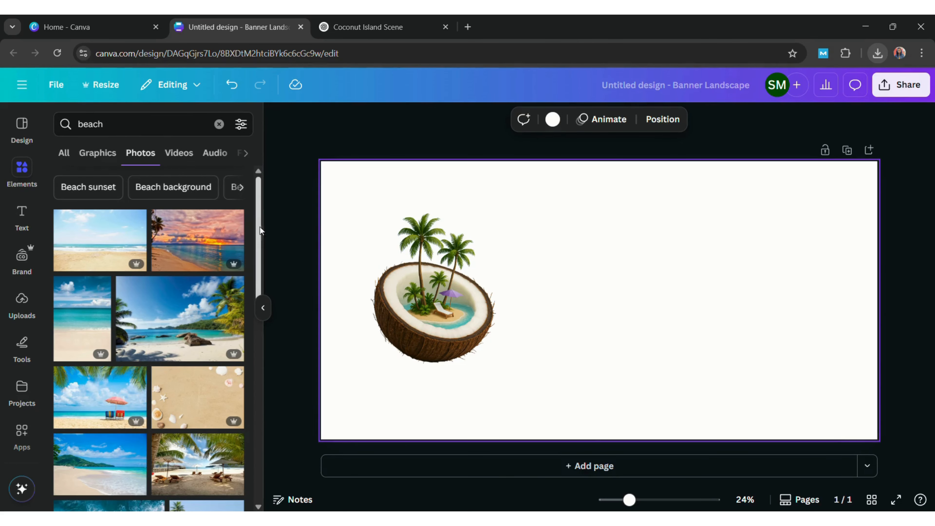
Make a beach photo the full-page background and nudge the coconut slightly down and right
{"action": "right_click", "coordinate": [640, 315]}
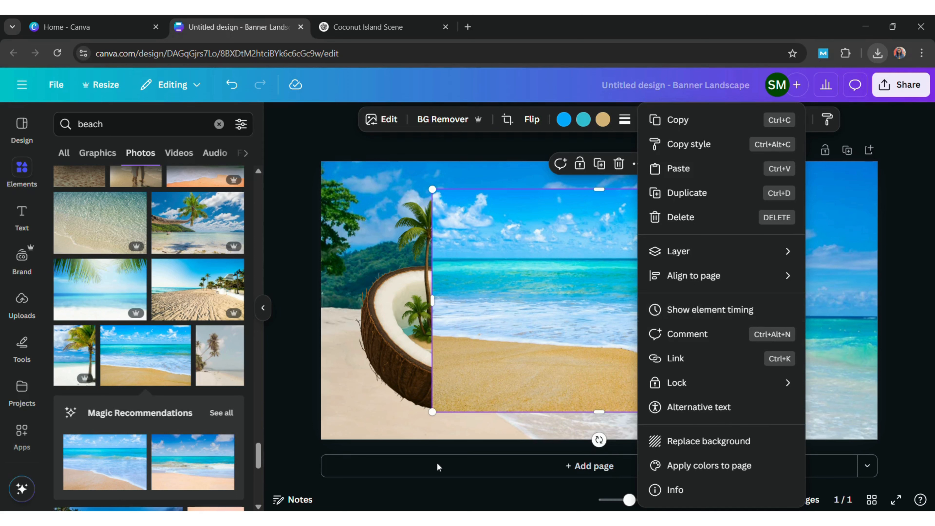
{"action": "key", "text": "Escape"}
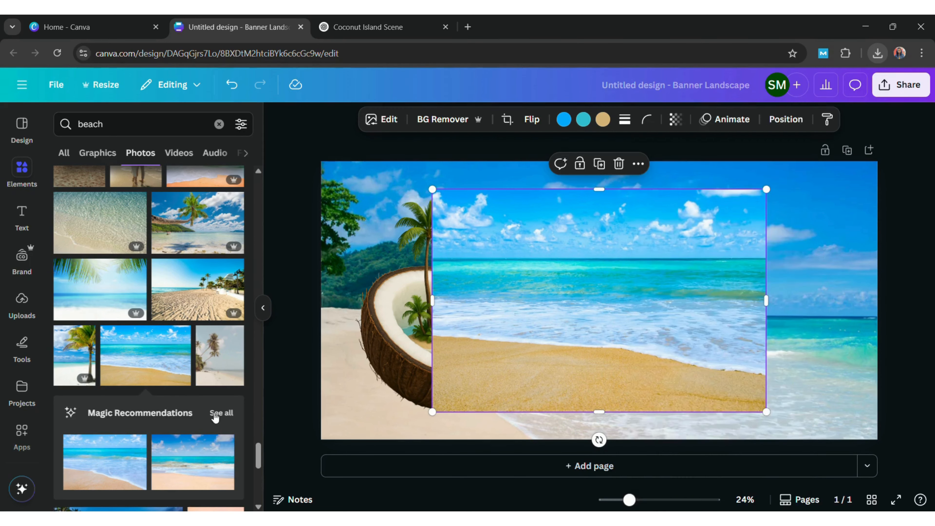
{"action": "left_click_drag", "start_coordinate": [193, 463], "coordinate": [685, 345]}
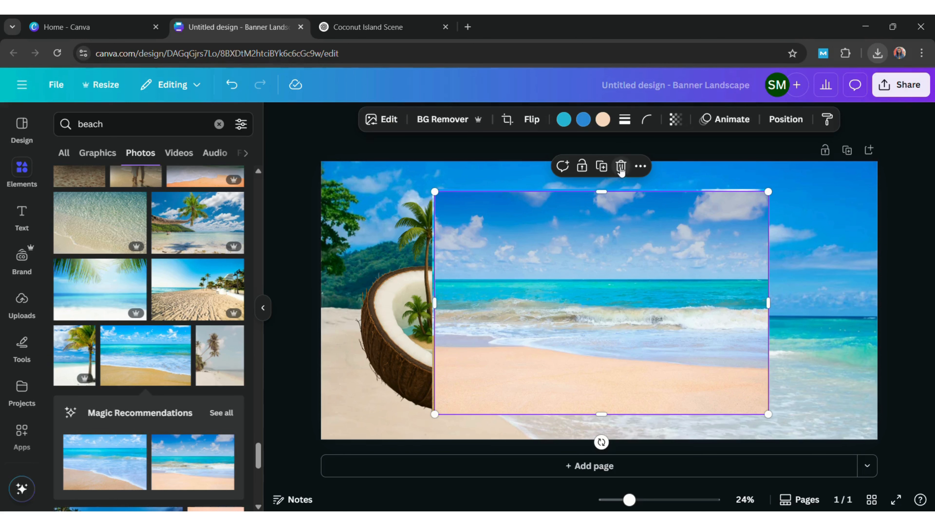
{"action": "right_click", "coordinate": [577, 307]}
{"action": "left_click", "coordinate": [704, 444]}
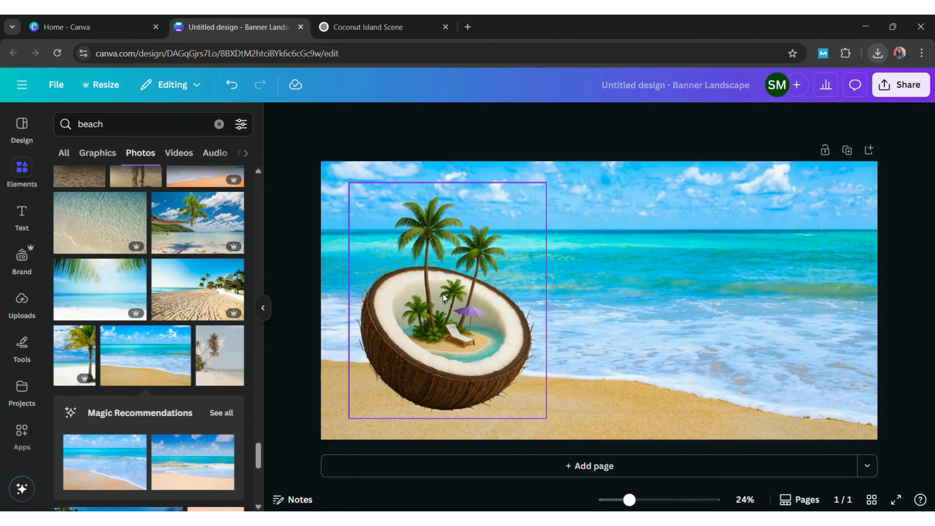
{"action": "left_click_drag", "start_coordinate": [493, 252], "coordinate": [496, 275]}
{"action": "left_click", "coordinate": [683, 266]}
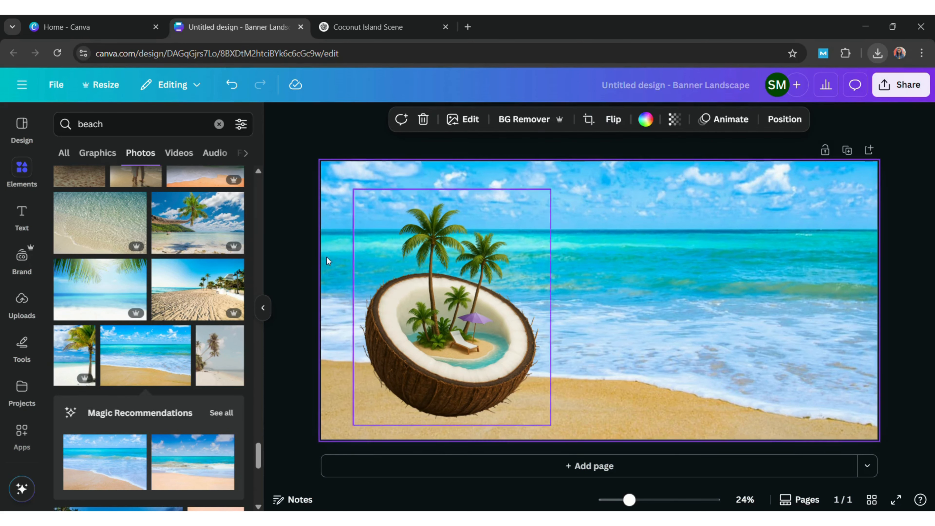
Search elements for shadow graphics and add a soft shadow to the page
{"action": "left_click", "coordinate": [131, 124]}
{"action": "key", "text": "ctrl+a"}
{"action": "key", "text": "BackSpace"}
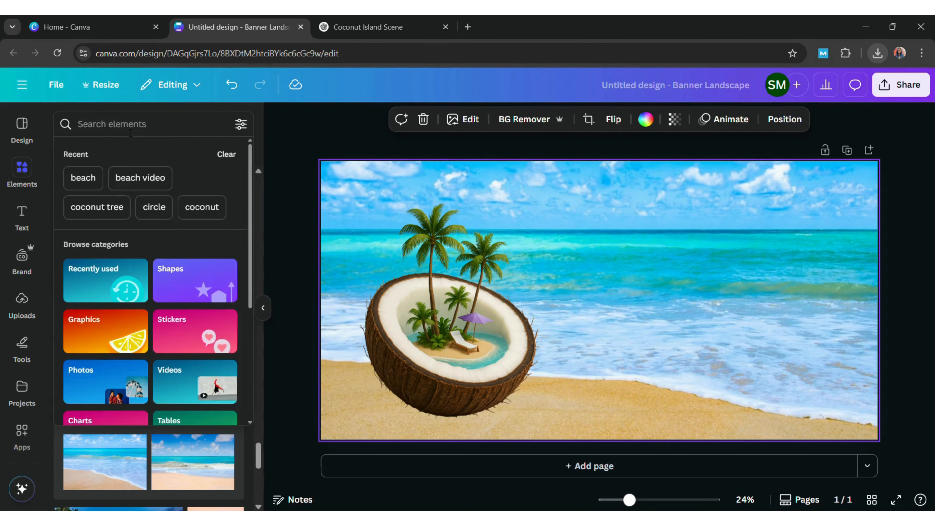
{"action": "type", "text": "sha"}
{"action": "left_click", "coordinate": [98, 178]}
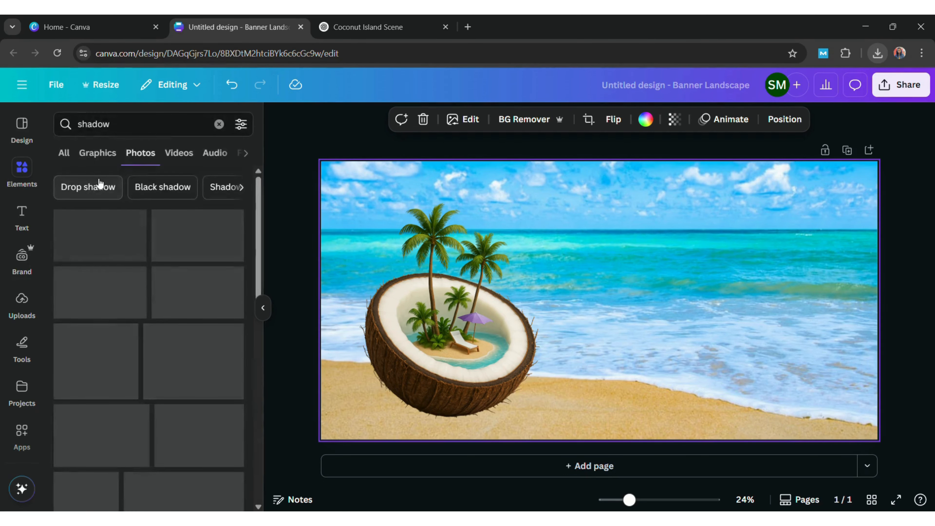
{"action": "left_click", "coordinate": [101, 161]}
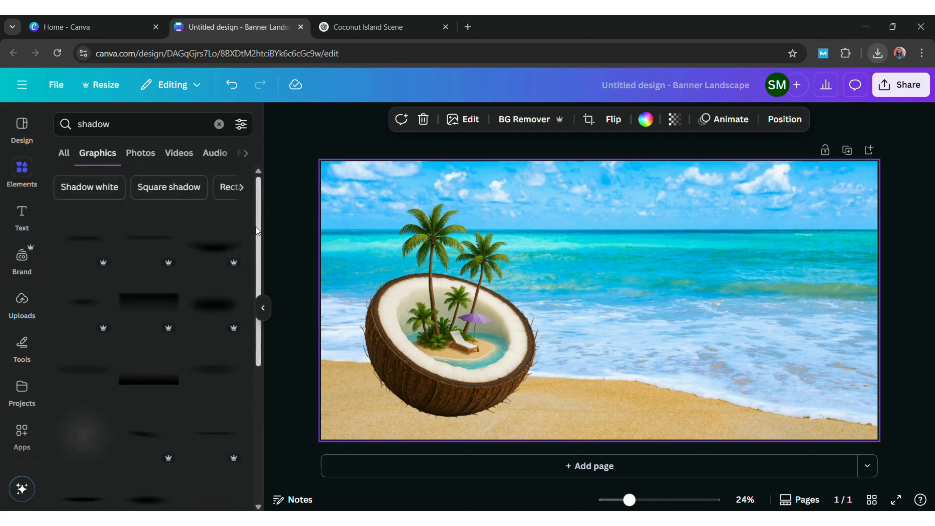
{"action": "left_click", "coordinate": [141, 426]}
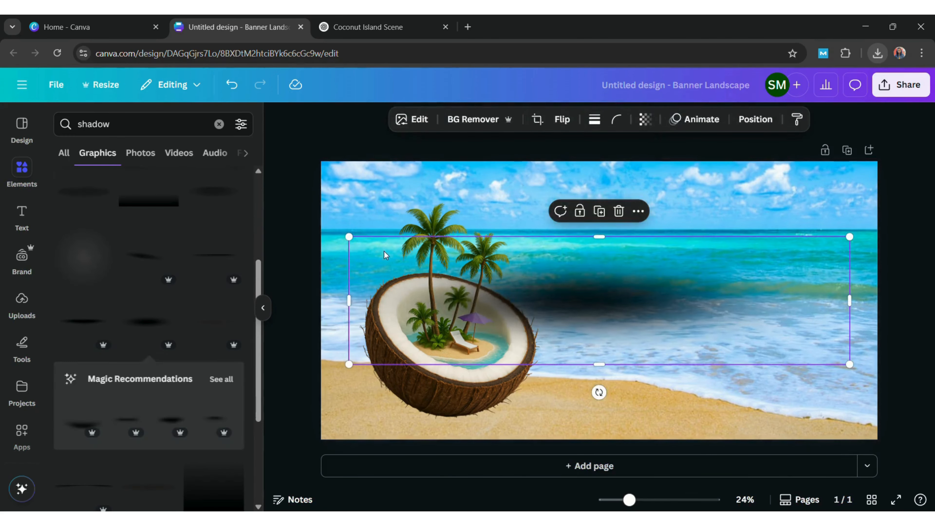
Try sizing, placing and lightening the soft shadow under the coconut, then delete it
{"action": "left_click_drag", "start_coordinate": [350, 238], "coordinate": [606, 275]}
{"action": "left_click_drag", "start_coordinate": [735, 334], "coordinate": [482, 428]}
{"action": "left_click_drag", "start_coordinate": [601, 429], "coordinate": [664, 424]}
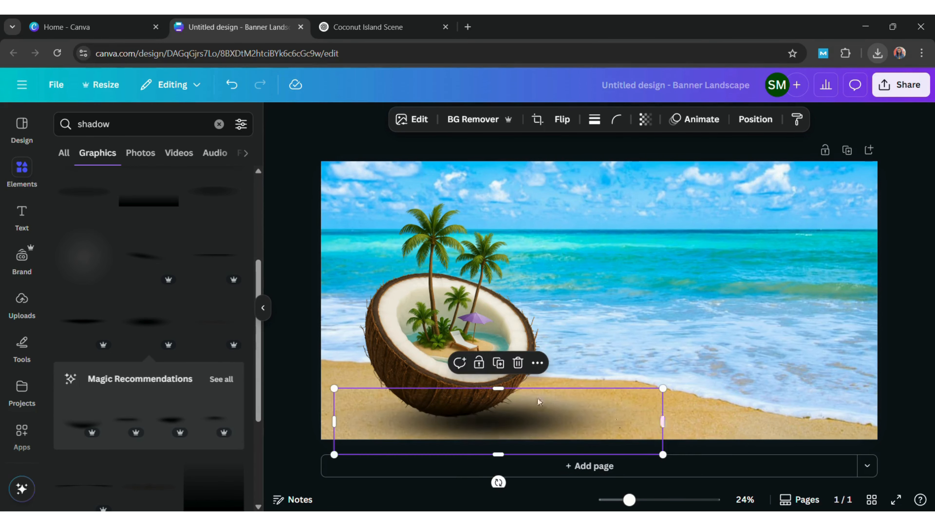
{"action": "left_click_drag", "start_coordinate": [515, 409], "coordinate": [615, 254]}
{"action": "left_click_drag", "start_coordinate": [435, 242], "coordinate": [445, 426]}
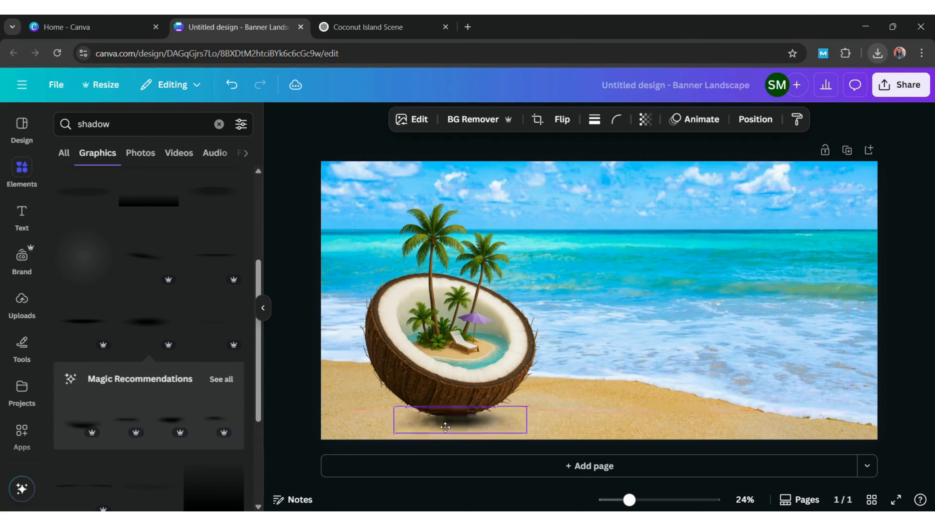
{"action": "mouse_move", "coordinate": [532, 425]}
{"action": "left_mouse_down"}
{"action": "mouse_move", "coordinate": [584, 432]}
{"action": "mouse_move", "coordinate": [525, 426]}
{"action": "left_mouse_up"}
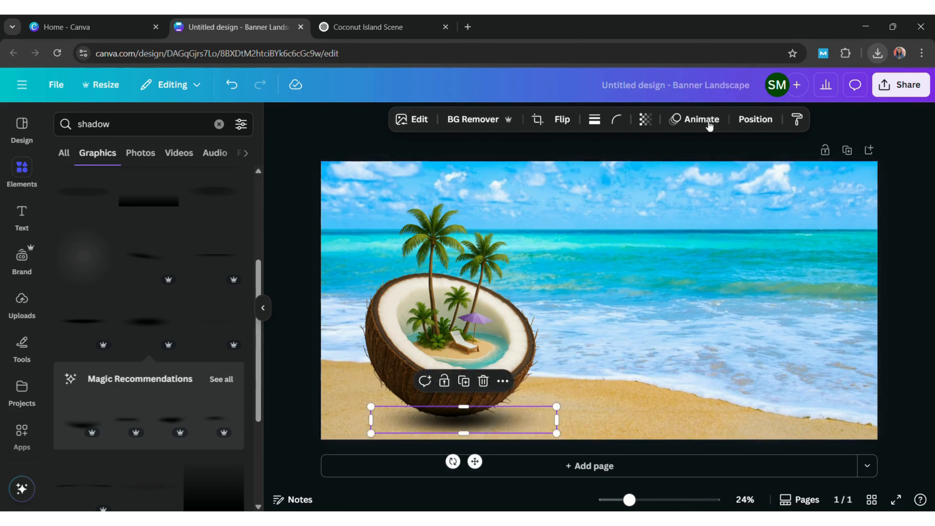
{"action": "left_click", "coordinate": [651, 119]}
{"action": "left_click_drag", "start_coordinate": [644, 170], "coordinate": [671, 184]}
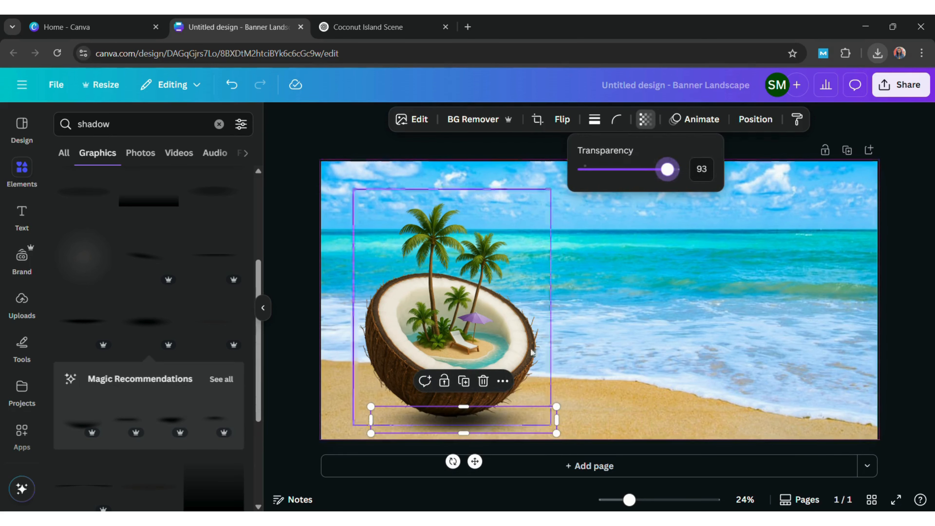
{"action": "left_click", "coordinate": [603, 376]}
{"action": "left_click", "coordinate": [471, 424]}
{"action": "left_click", "coordinate": [484, 382]}
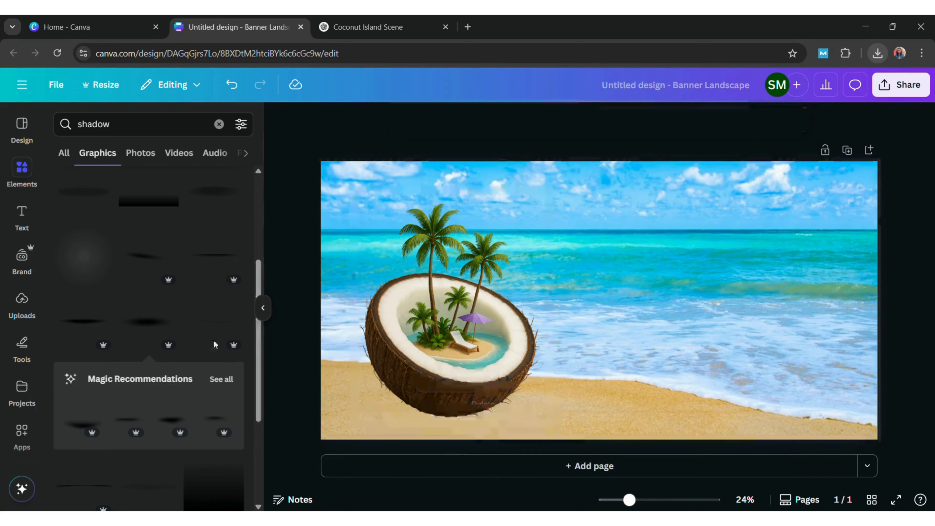
Add a darker shadow at coconut width near the bottom, set to 78 transparency
{"action": "left_click", "coordinate": [93, 324]}
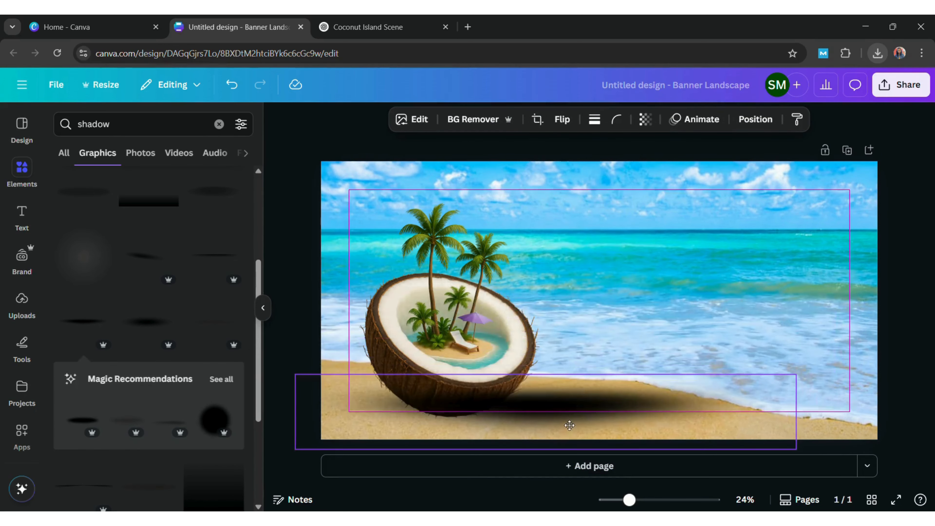
{"action": "left_click_drag", "start_coordinate": [876, 309], "coordinate": [600, 340]}
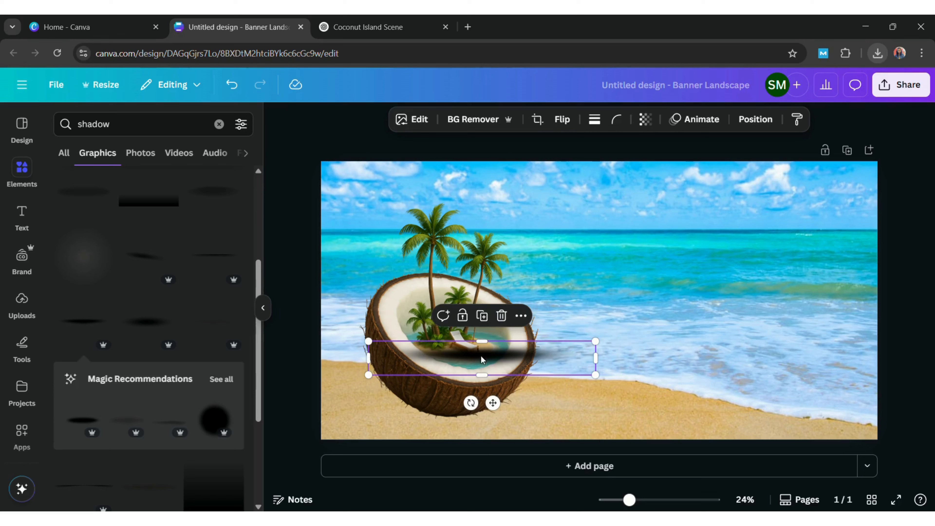
{"action": "left_click_drag", "start_coordinate": [483, 358], "coordinate": [479, 431]}
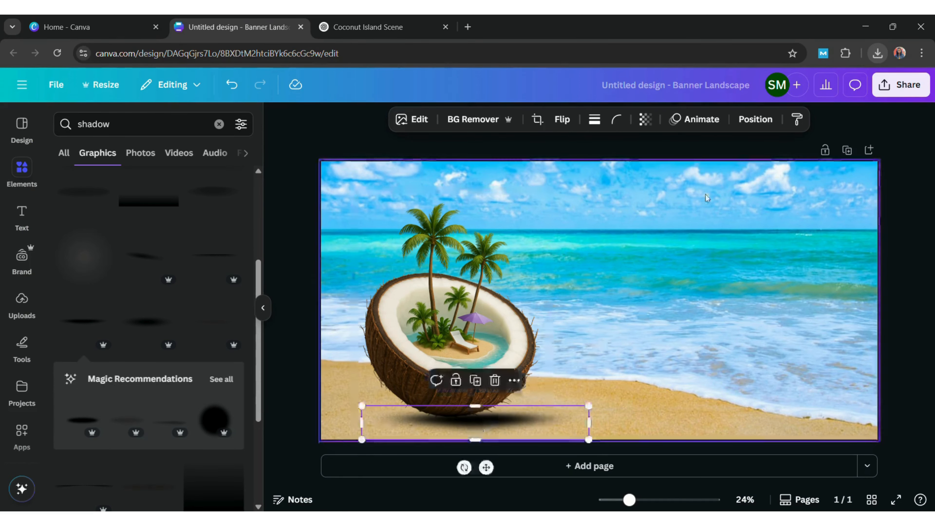
{"action": "left_click", "coordinate": [645, 119]}
{"action": "left_click_drag", "start_coordinate": [675, 169], "coordinate": [658, 179]}
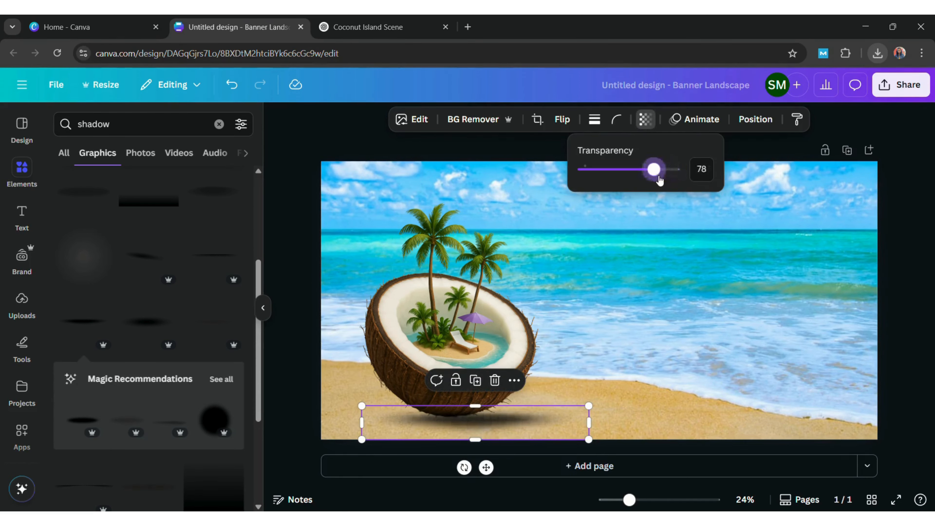
{"action": "double_click", "coordinate": [680, 274]}
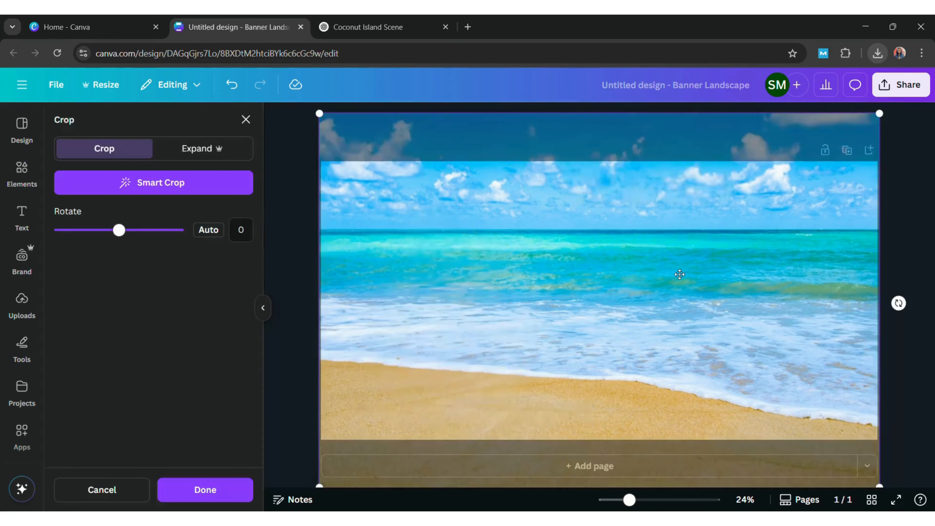
{"action": "left_click", "coordinate": [906, 224]}
Send the shadow one layer backward and tuck it beneath the coconut on the sand
{"action": "left_click", "coordinate": [507, 430]}
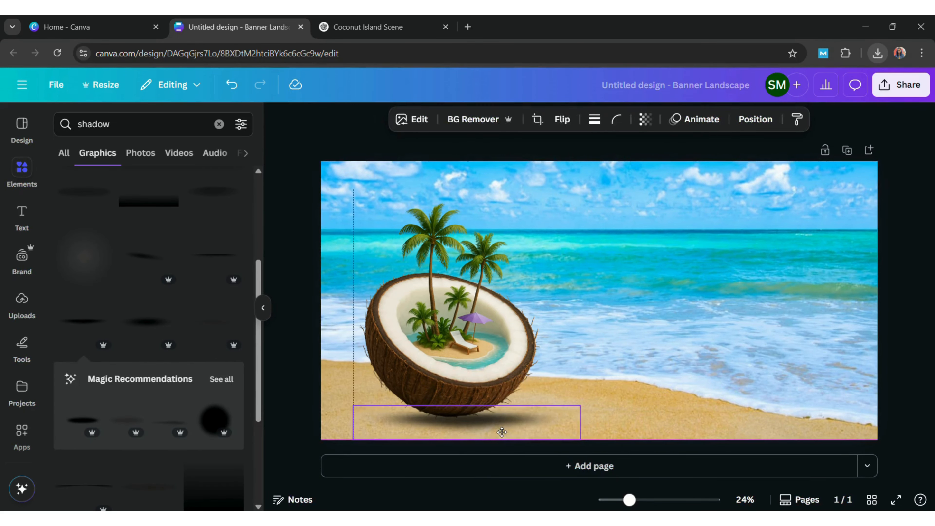
{"action": "right_click", "coordinate": [501, 431]}
{"action": "mouse_move", "coordinate": [663, 253]}
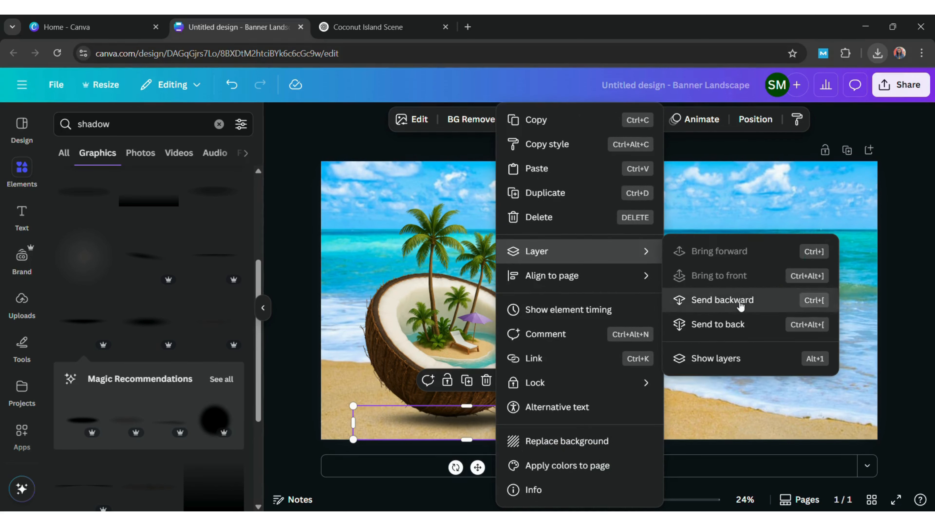
{"action": "left_click", "coordinate": [741, 301]}
{"action": "mouse_move", "coordinate": [537, 435]}
{"action": "left_mouse_down"}
{"action": "mouse_move", "coordinate": [541, 407]}
{"action": "mouse_move", "coordinate": [542, 431]}
{"action": "left_mouse_up"}
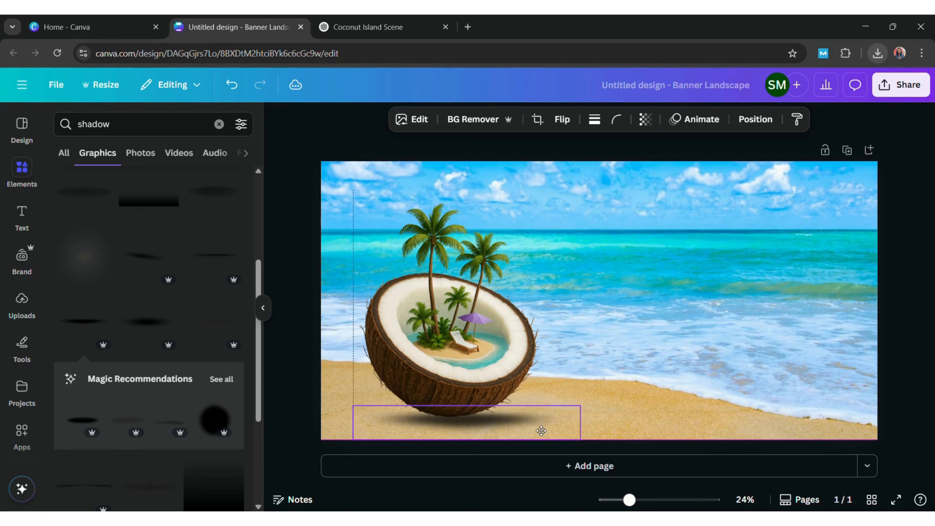
{"action": "left_click", "coordinate": [712, 291]}
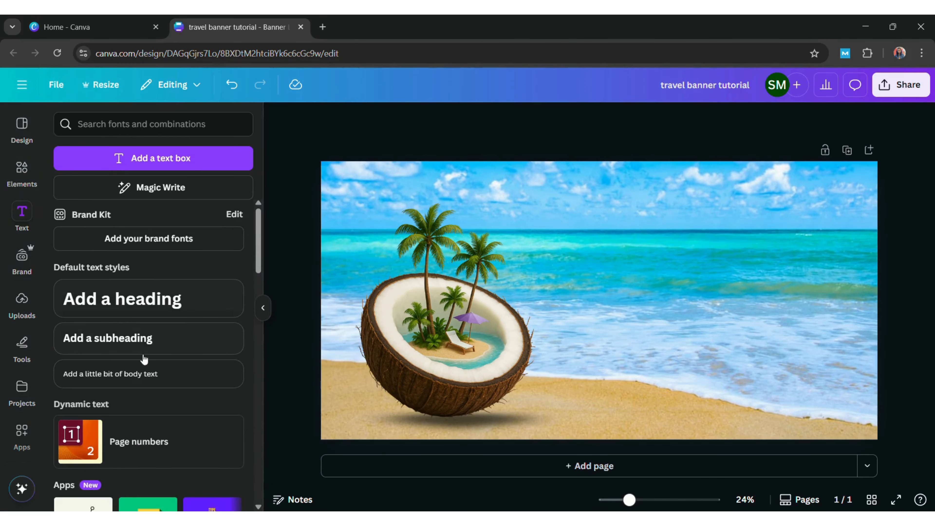
Add a 'Travel To' heading and move it up and to the right
{"action": "left_click", "coordinate": [190, 301]}
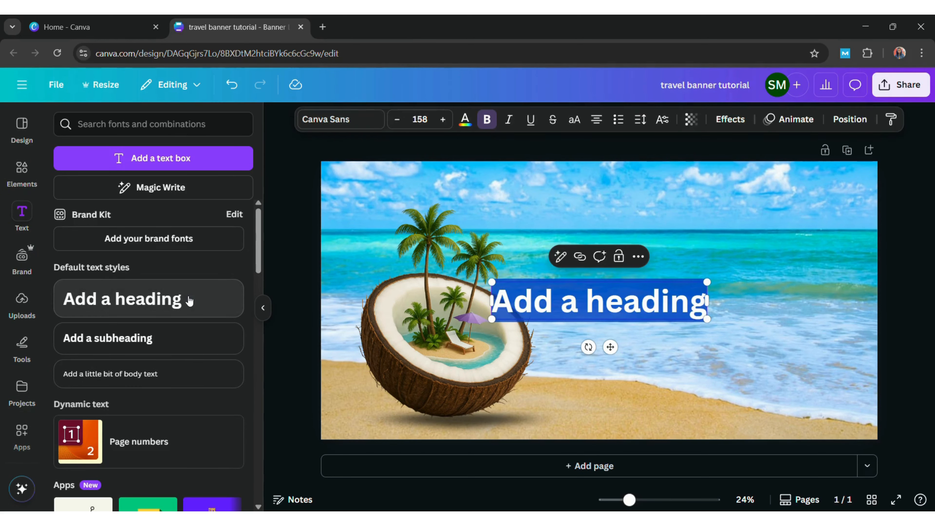
{"action": "type", "text": "Travel To"}
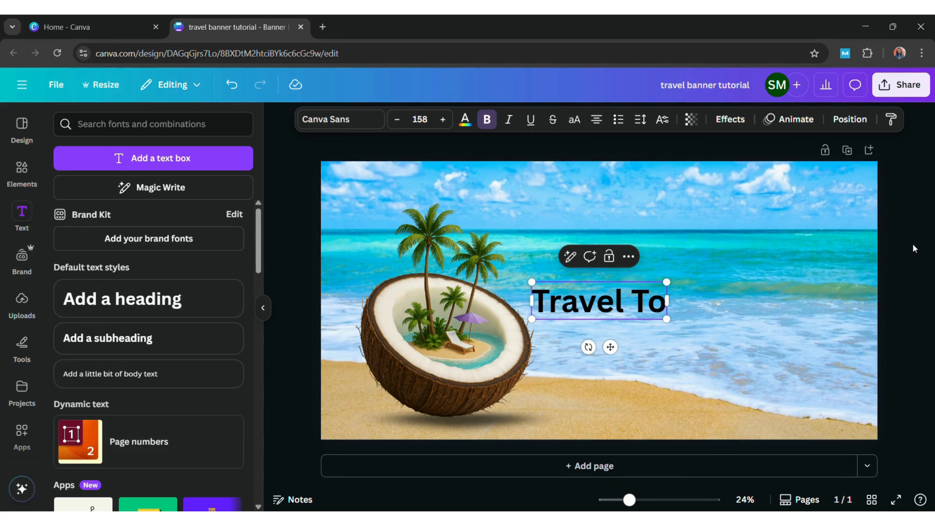
{"action": "left_click_drag", "start_coordinate": [622, 297], "coordinate": [667, 281]}
{"action": "left_click", "coordinate": [793, 245]}
Duplicate the heading twice, retyping the copies as 'Maldivs' and 'Book Now'
{"action": "left_click", "coordinate": [686, 233]}
{"action": "left_click", "coordinate": [677, 189]}
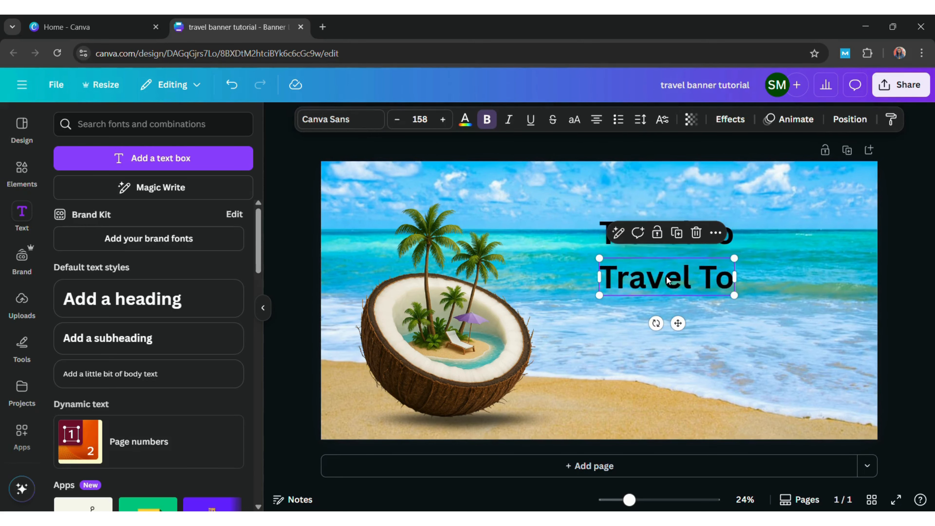
{"action": "double_click", "coordinate": [668, 281]}
{"action": "type", "text": "Mal"}
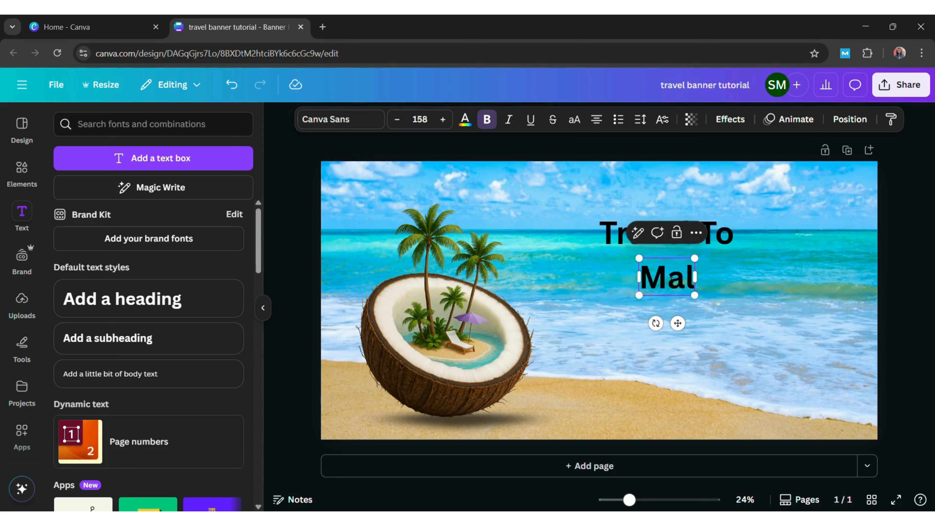
{"action": "type", "text": "divs"}
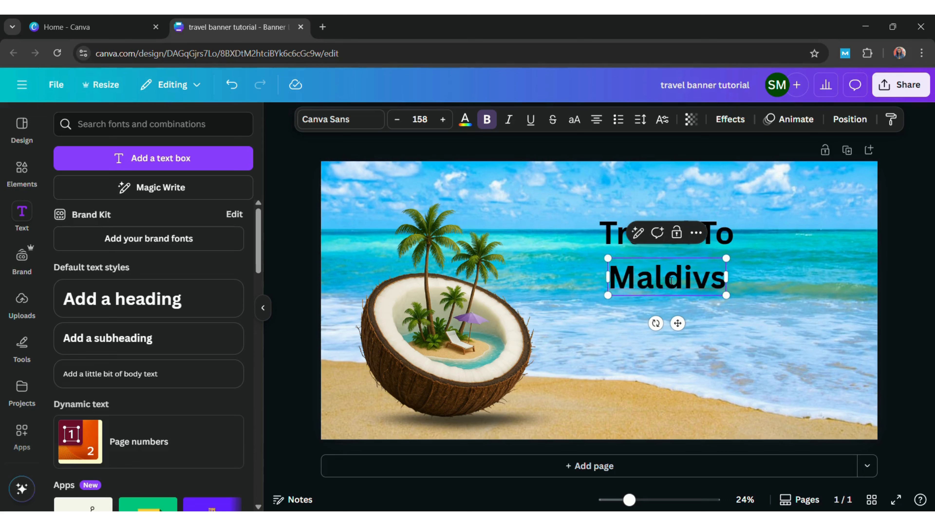
{"action": "left_click", "coordinate": [906, 269]}
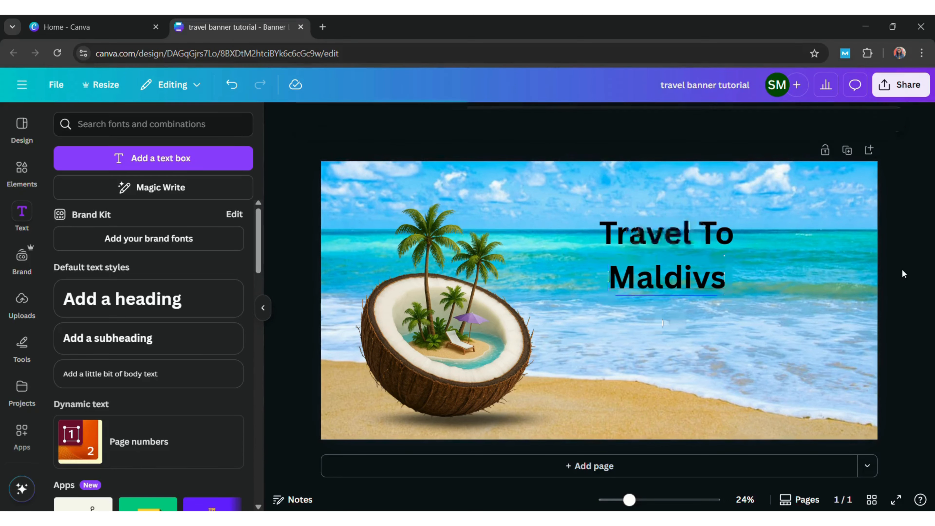
{"action": "left_click", "coordinate": [659, 288]}
{"action": "left_click", "coordinate": [677, 233]}
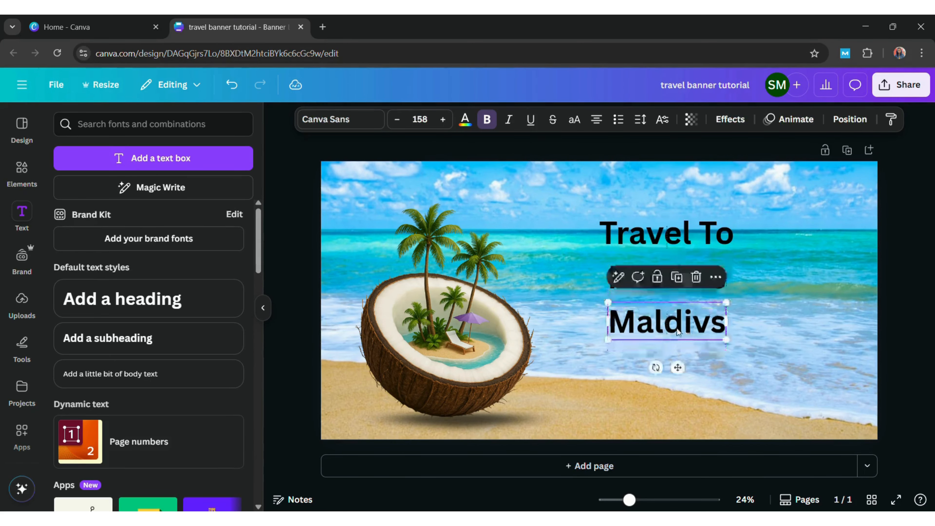
{"action": "double_click", "coordinate": [681, 333]}
{"action": "type", "text": "b"}
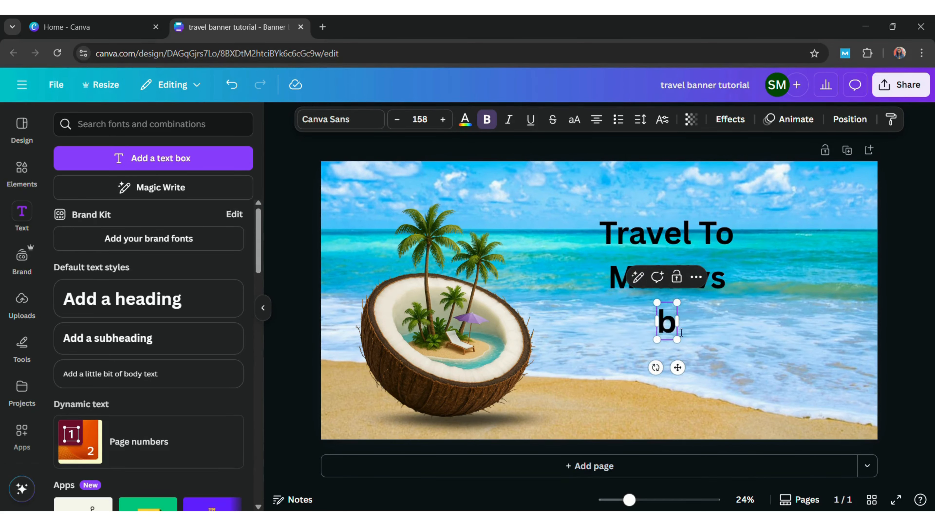
{"action": "key", "text": "BackSpace"}
{"action": "type", "text": "Book Now"}
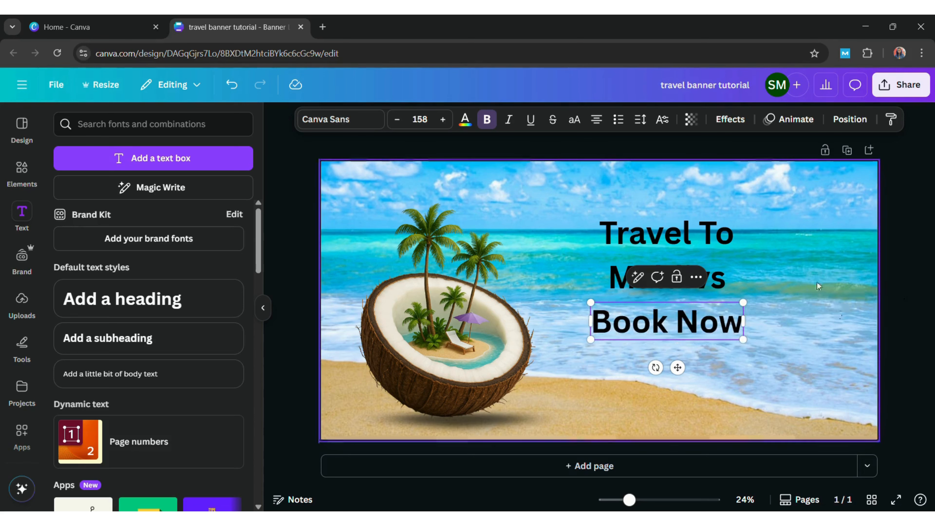
{"action": "left_click", "coordinate": [818, 287]}
Add a subheading box and move it to the top-right corner
{"action": "left_click", "coordinate": [224, 339]}
{"action": "left_click", "coordinate": [741, 284]}
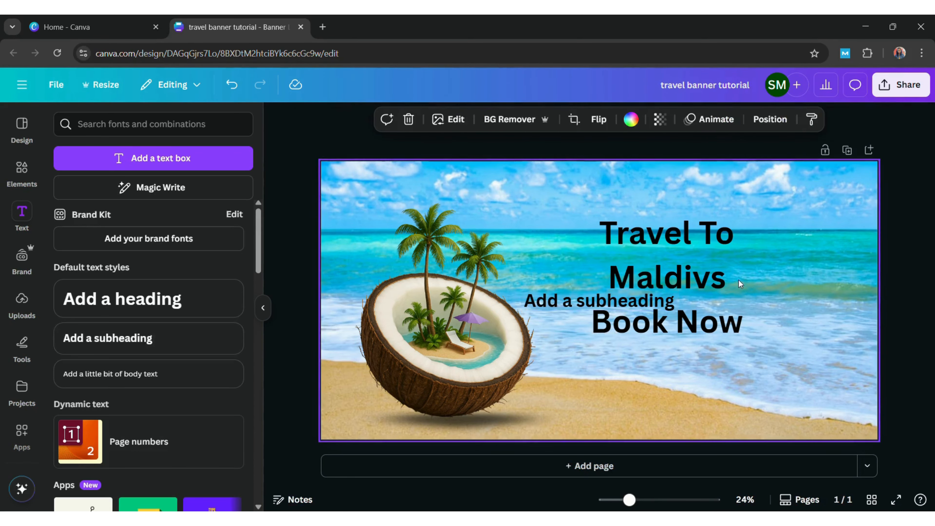
{"action": "left_click_drag", "start_coordinate": [626, 301], "coordinate": [812, 190]}
Replace the subheading text with 'Company Logo' and shrink it to a small label
{"action": "double_click", "coordinate": [831, 197]}
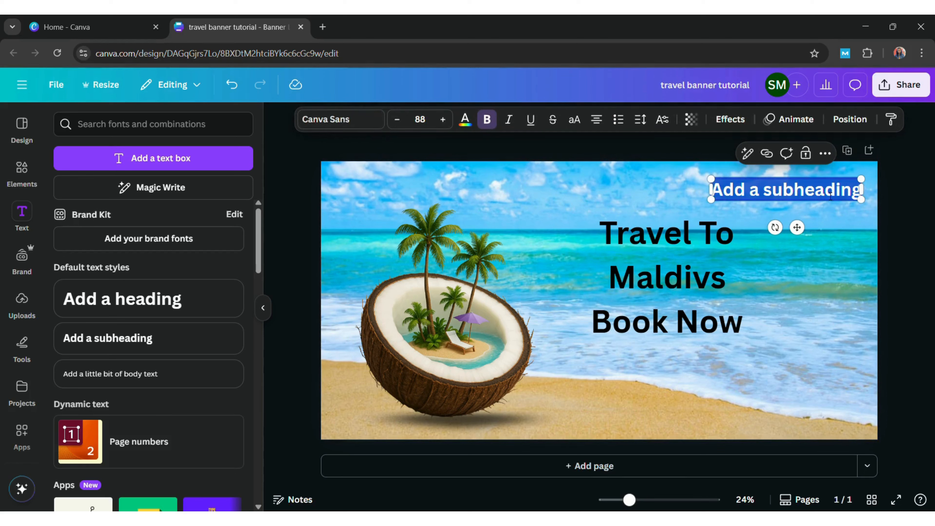
{"action": "type", "text": "Company"}
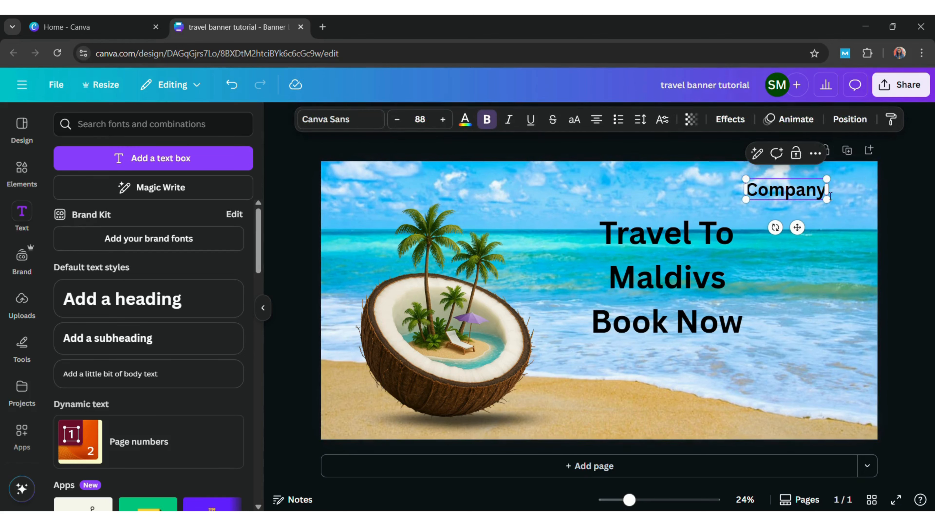
{"action": "type", "text": " Logo"}
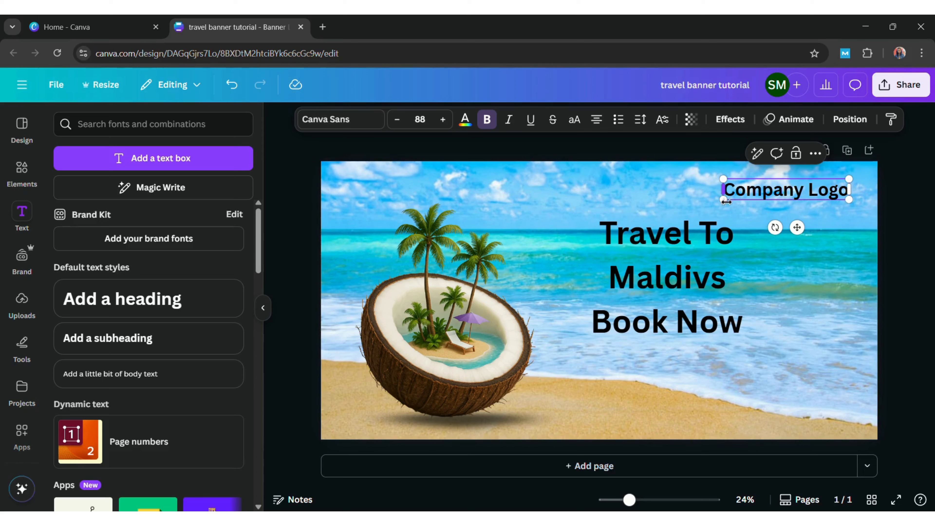
{"action": "left_click_drag", "start_coordinate": [721, 201], "coordinate": [797, 198]}
{"action": "left_click", "coordinate": [924, 238]}
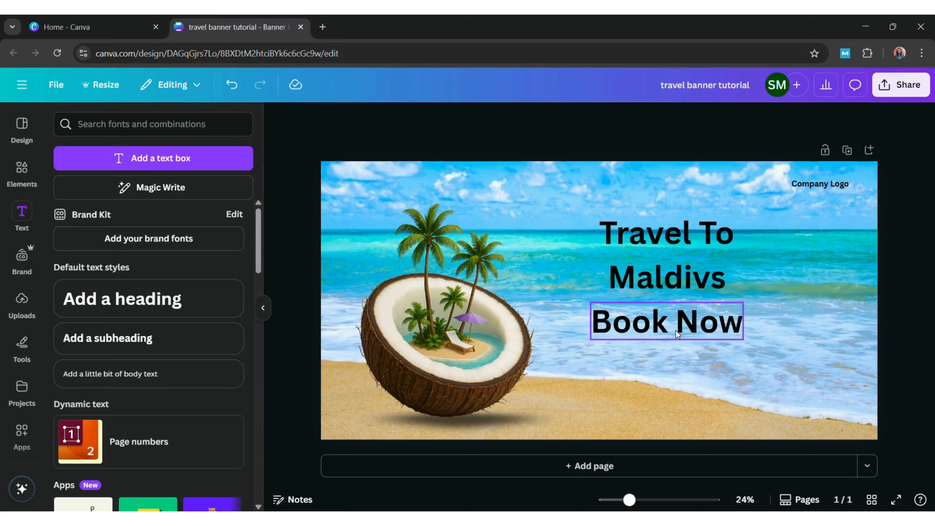
{"action": "left_click", "coordinate": [171, 338]}
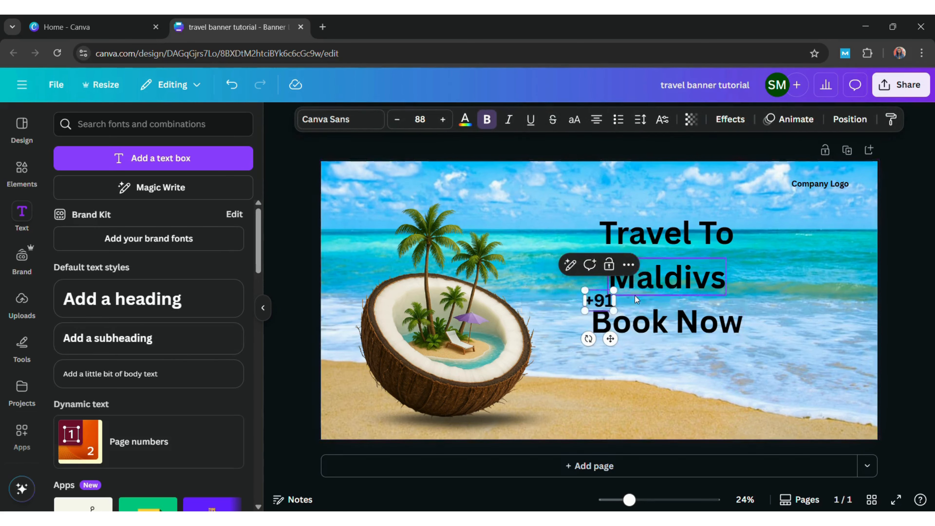
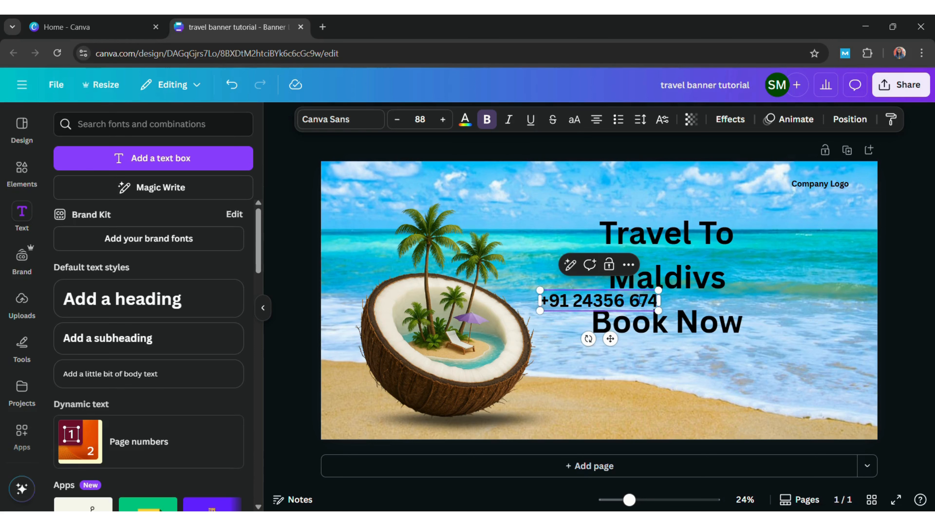
Enter the contact phone number and move it to the banner's bottom
{"action": "left_click", "coordinate": [766, 272]}
{"action": "left_click_drag", "start_coordinate": [612, 308], "coordinate": [589, 431]}
{"action": "left_click_drag", "start_coordinate": [508, 422], "coordinate": [527, 423]}
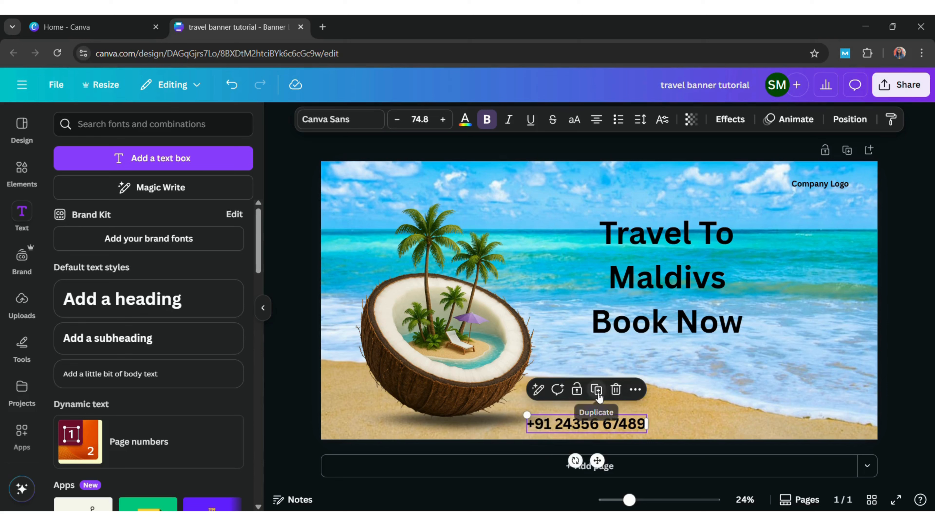
{"action": "left_click", "coordinate": [598, 392]}
{"action": "left_click_drag", "start_coordinate": [605, 431], "coordinate": [750, 431]}
{"action": "double_click", "coordinate": [750, 430]}
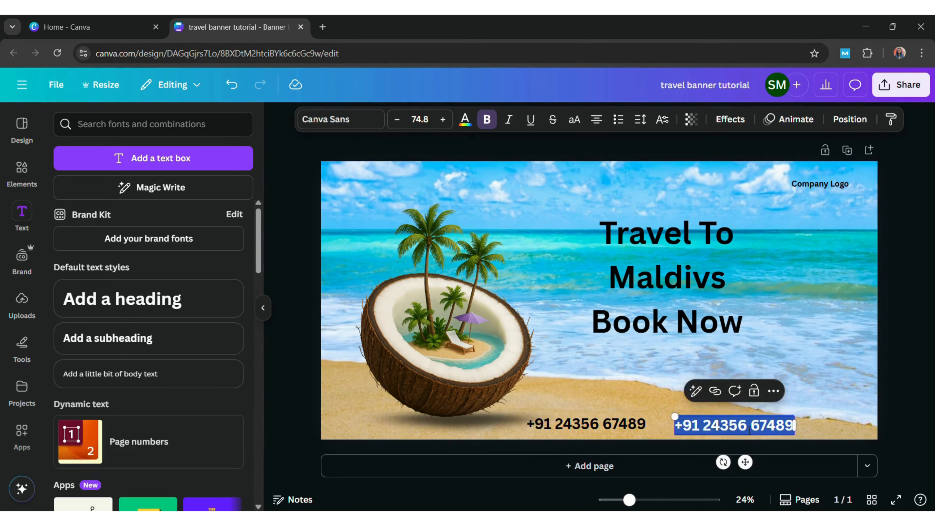
{"action": "type", "text": "www.w"}
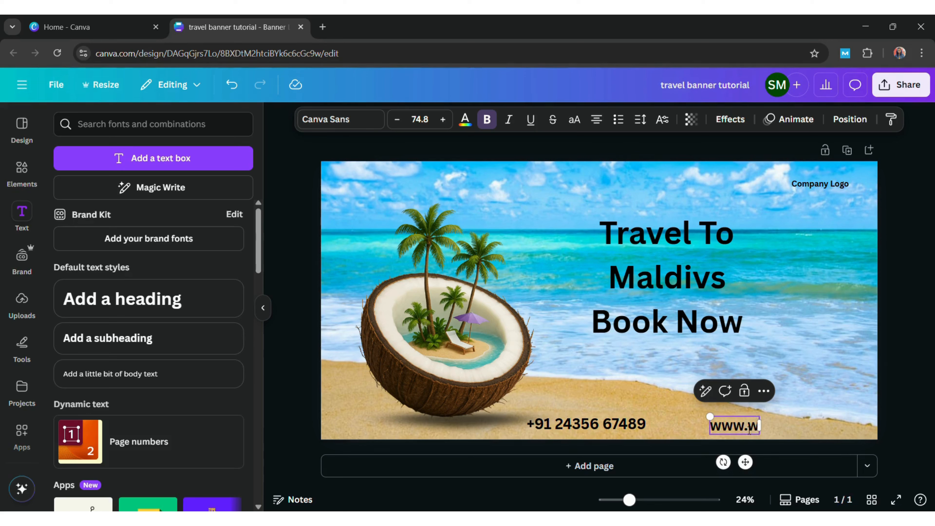
{"action": "type", "text": "ebsite.com"}
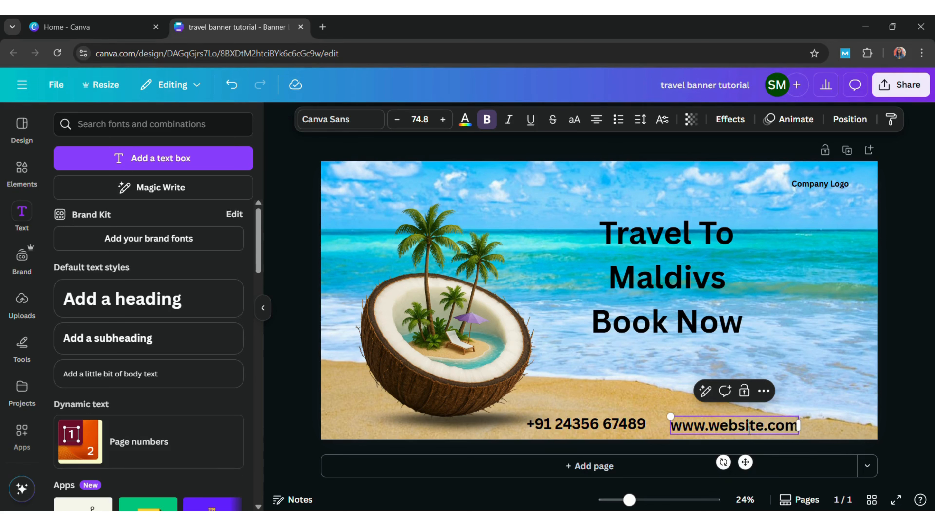
Set the Maldives heading in the Anton font and make it uppercase
{"action": "left_click", "coordinate": [920, 371]}
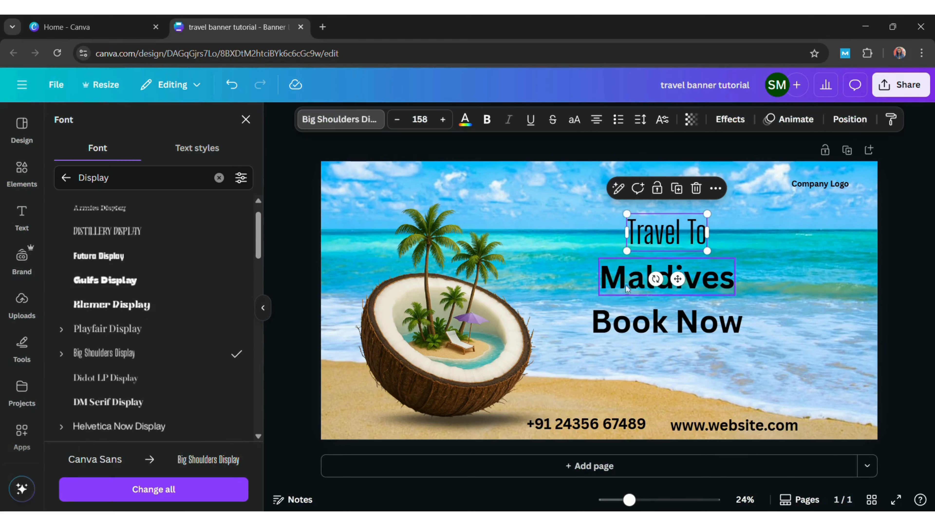
{"action": "left_click", "coordinate": [666, 278]}
{"action": "scroll", "coordinate": [260, 262], "scroll_direction": "down", "scroll_amount": 1}
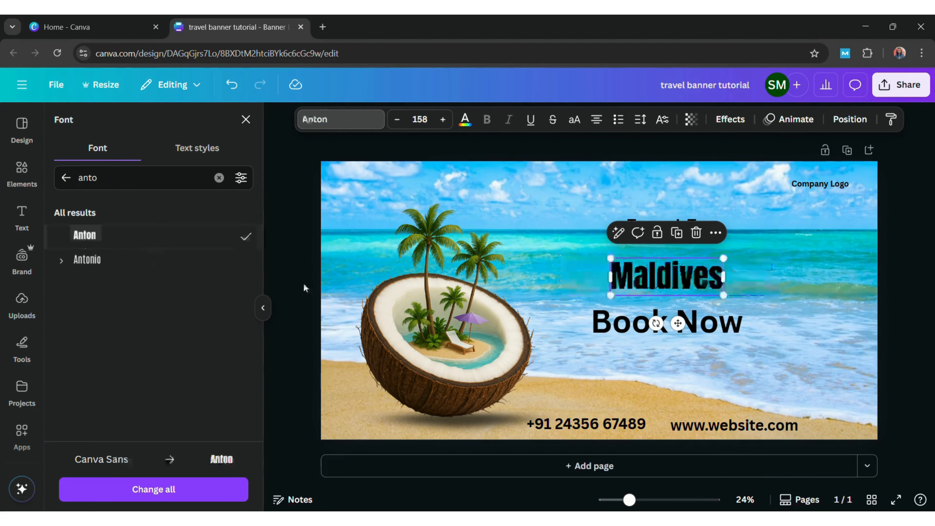
{"action": "left_click", "coordinate": [785, 253]}
{"action": "left_click", "coordinate": [645, 272]}
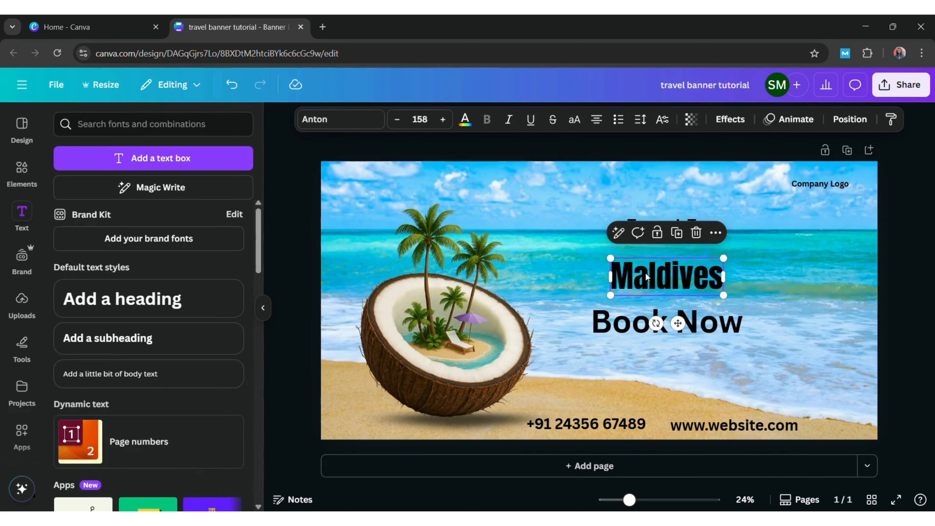
{"action": "left_click", "coordinate": [573, 121]}
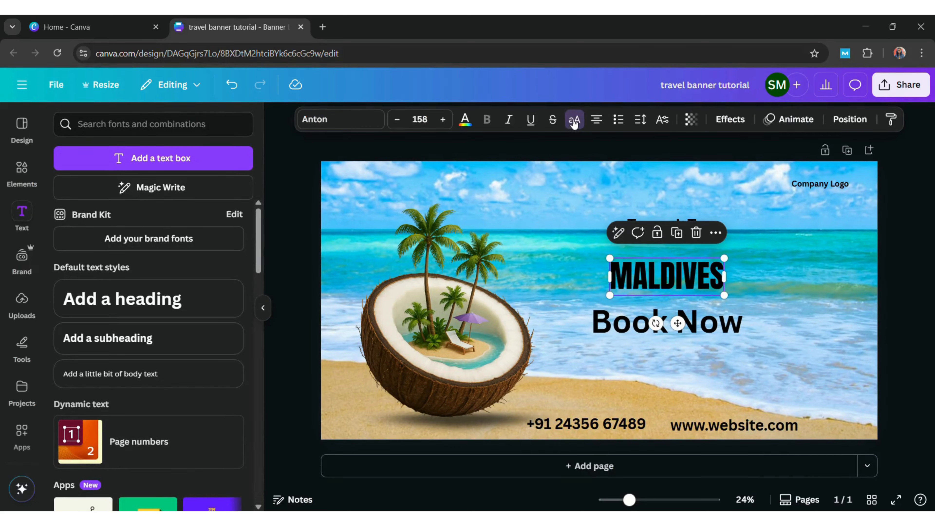
{"action": "left_click", "coordinate": [747, 232]}
Set BOOK NOW in Breul Grotesk with a rounded brown background effect
{"action": "left_click", "coordinate": [647, 328]}
{"action": "left_click", "coordinate": [354, 121]}
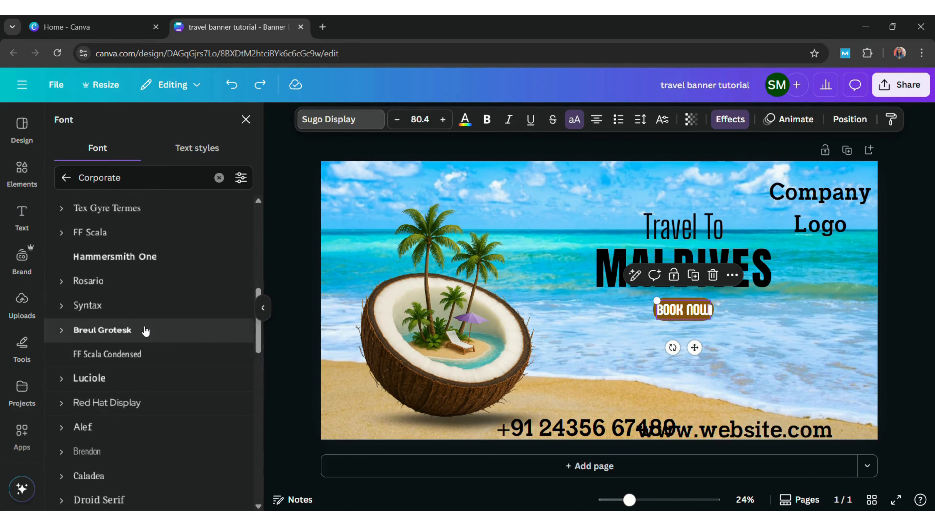
{"action": "left_click", "coordinate": [146, 330]}
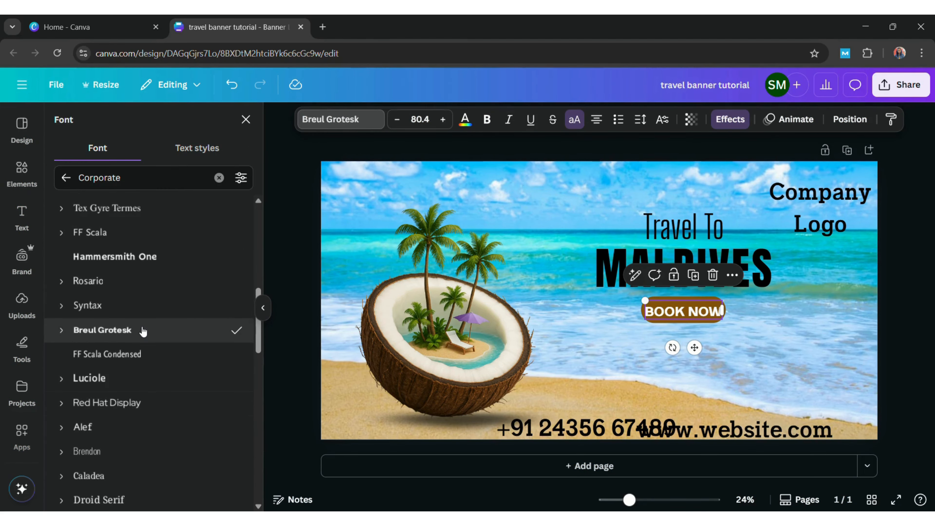
{"action": "double_click", "coordinate": [584, 236]}
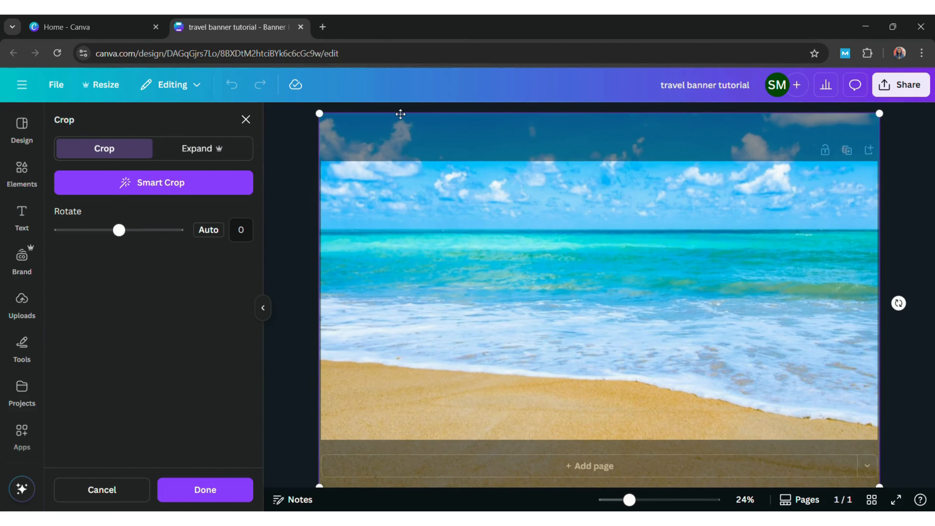
{"action": "left_click", "coordinate": [699, 313]}
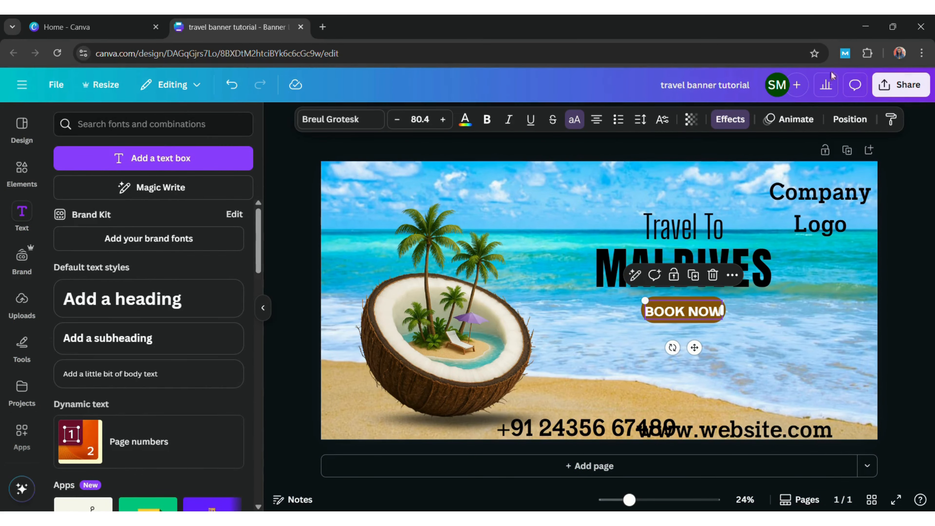
{"action": "left_click", "coordinate": [738, 126]}
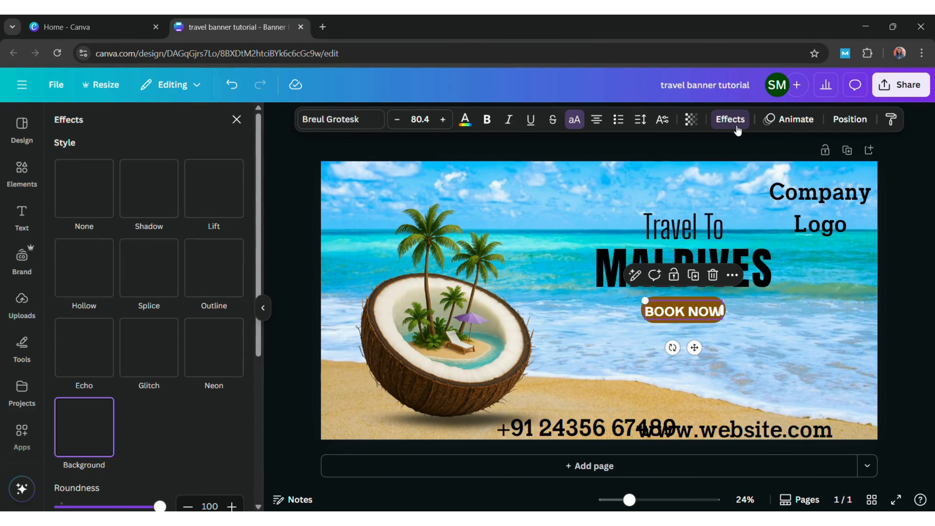
{"action": "left_click", "coordinate": [885, 234]}
{"action": "left_click", "coordinate": [879, 236]}
{"action": "left_click", "coordinate": [22, 170]}
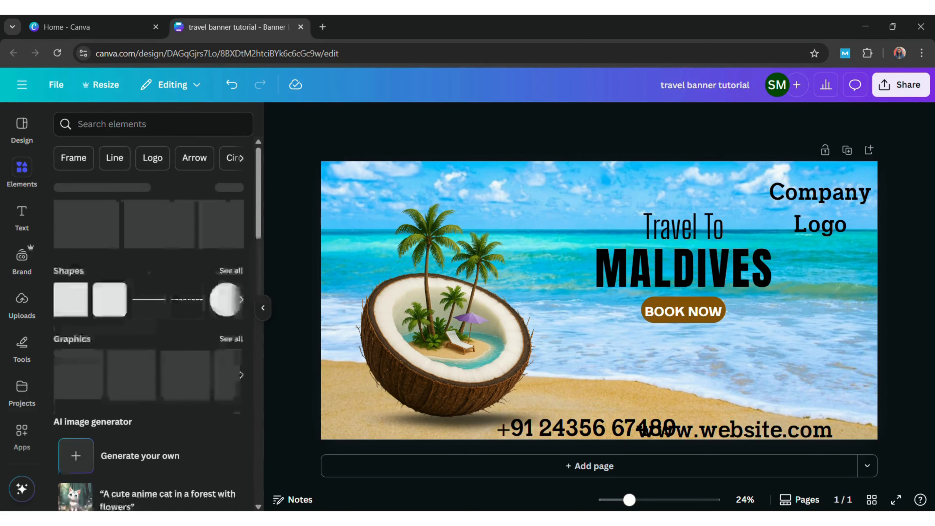
Add a rounded label graphic from the 'lable' search and colour it brown
{"action": "left_click", "coordinate": [202, 123]}
{"action": "type", "text": "lable"}
{"action": "key", "text": "Return"}
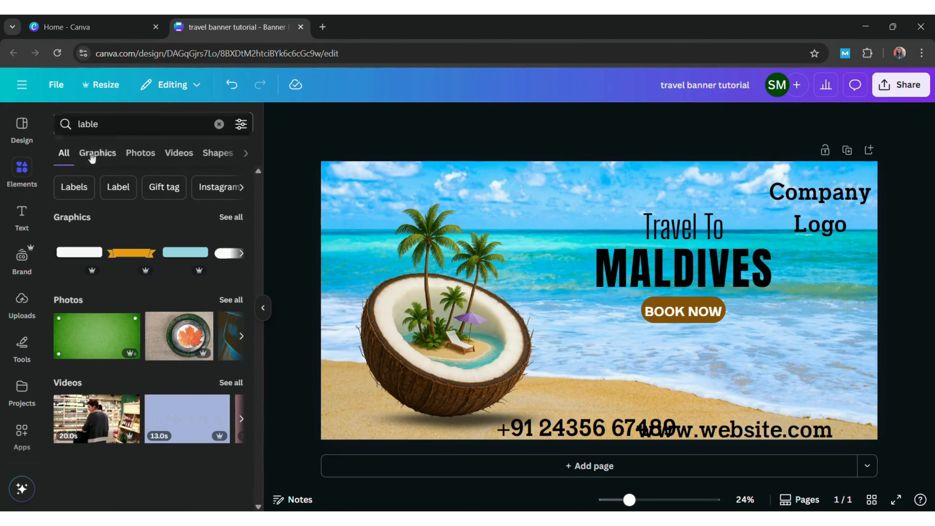
{"action": "left_click", "coordinate": [93, 157]}
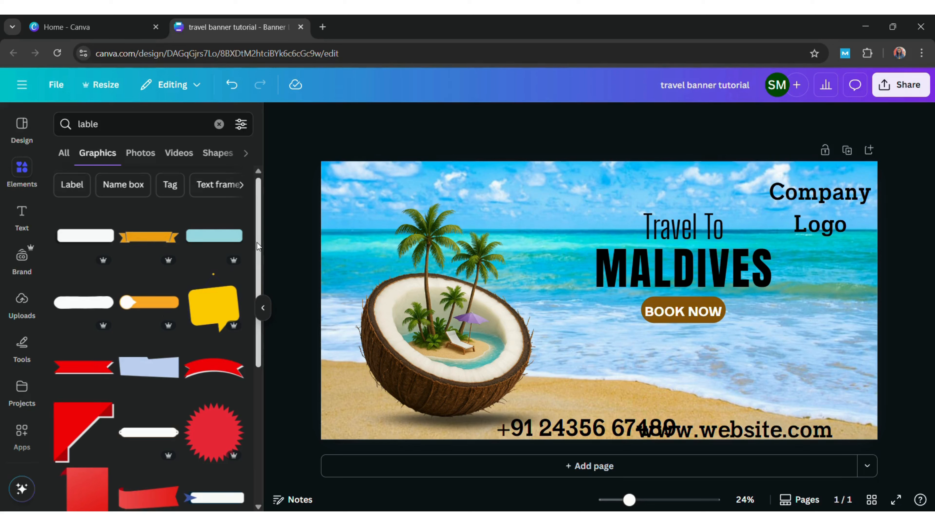
{"action": "left_click_drag", "start_coordinate": [257, 242], "coordinate": [309, 484]}
{"action": "left_click", "coordinate": [89, 164]}
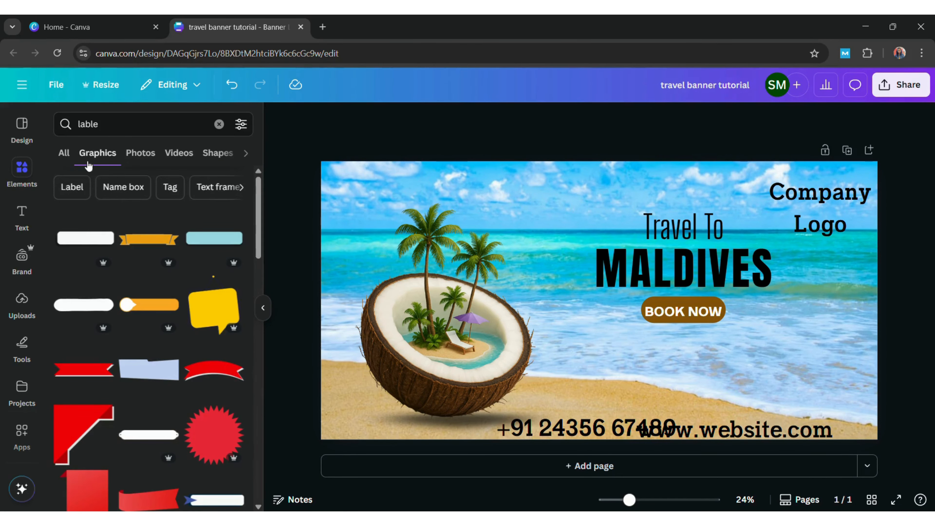
{"action": "left_click", "coordinate": [68, 290]}
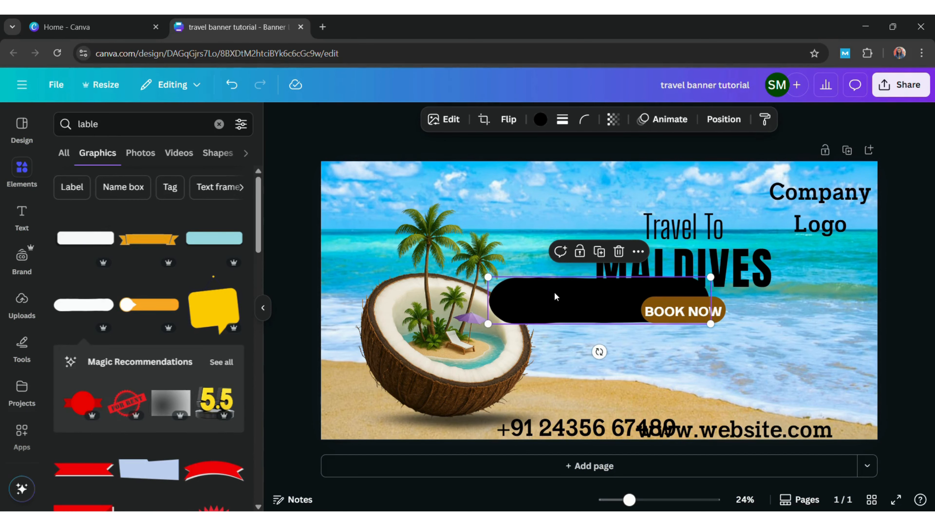
{"action": "left_click_drag", "start_coordinate": [553, 294], "coordinate": [658, 368]}
{"action": "left_click", "coordinate": [540, 120]}
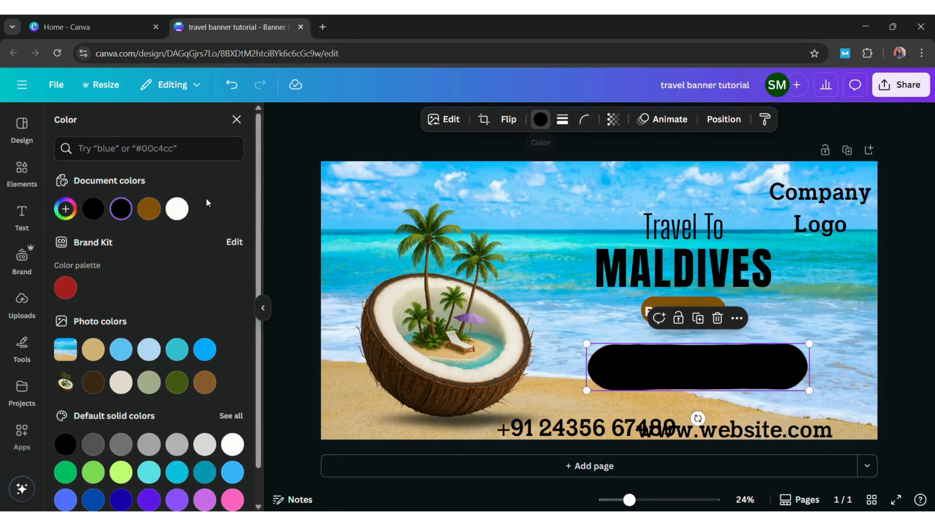
{"action": "left_click", "coordinate": [149, 209]}
Set BOOK NOW's effect to None and fit the brown pill behind it as a button
{"action": "left_click", "coordinate": [687, 300]}
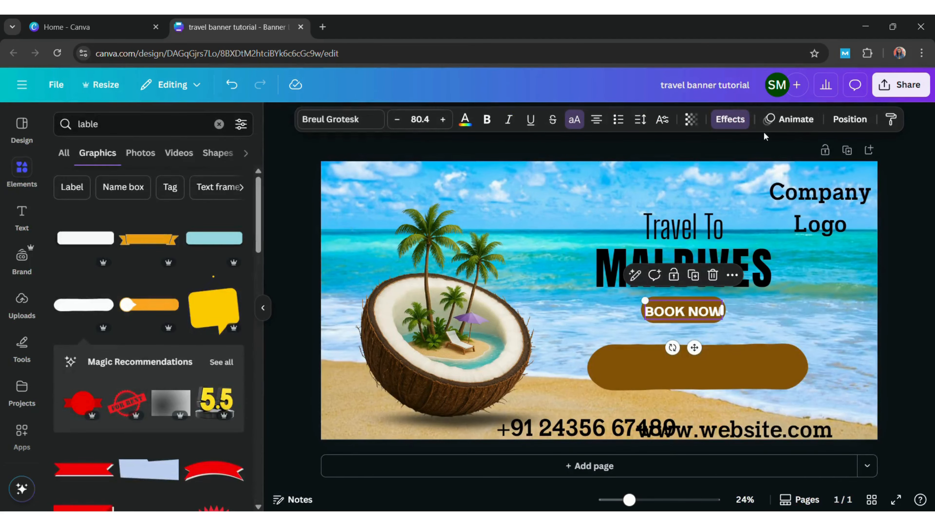
{"action": "left_click", "coordinate": [730, 120]}
{"action": "left_click", "coordinate": [82, 191]}
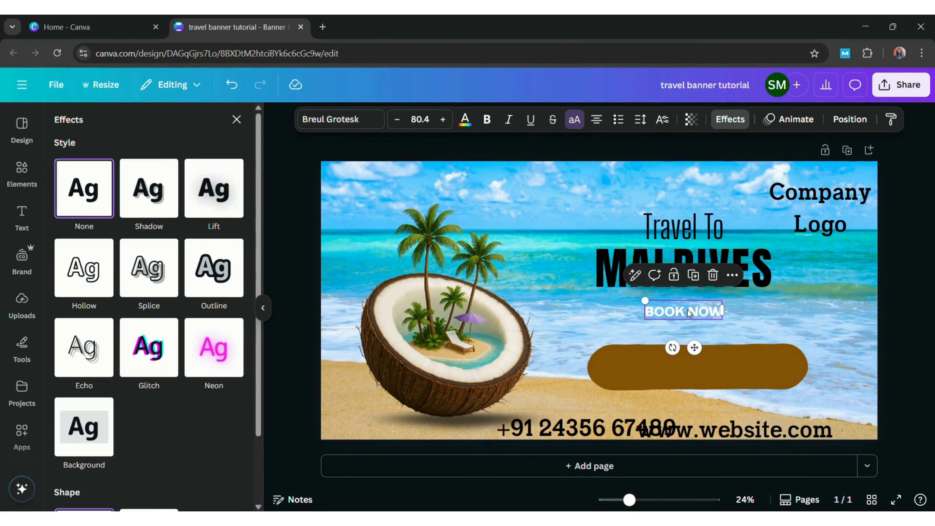
{"action": "left_click_drag", "start_coordinate": [642, 369], "coordinate": [644, 317]}
{"action": "left_click_drag", "start_coordinate": [587, 286], "coordinate": [711, 383]}
{"action": "left_click_drag", "start_coordinate": [756, 327], "coordinate": [698, 313]}
{"action": "left_click", "coordinate": [787, 320]}
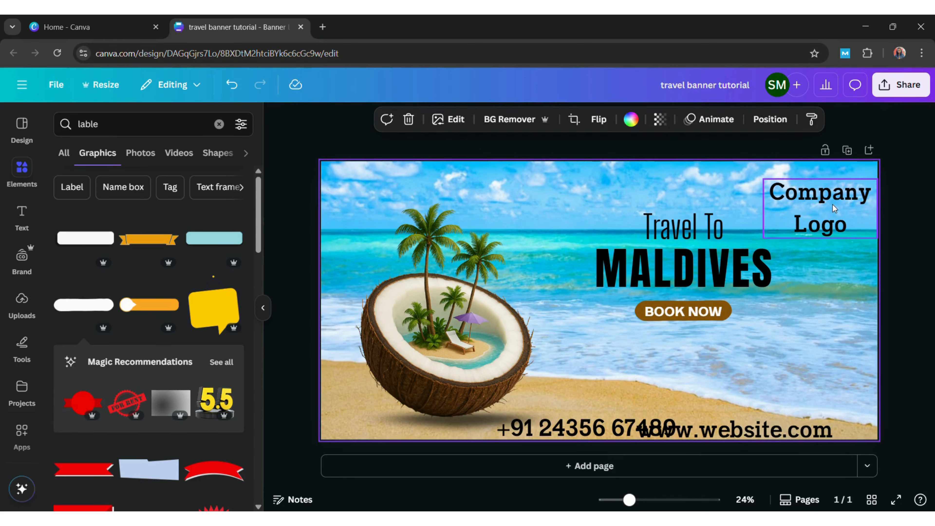
Tighten Company Logo's line spacing, left-align it, and shrink it into the top-right corner
{"action": "left_click", "coordinate": [782, 188]}
{"action": "mouse_move", "coordinate": [768, 213]}
{"action": "left_mouse_down"}
{"action": "mouse_move", "coordinate": [761, 196]}
{"action": "mouse_move", "coordinate": [756, 207]}
{"action": "left_mouse_up"}
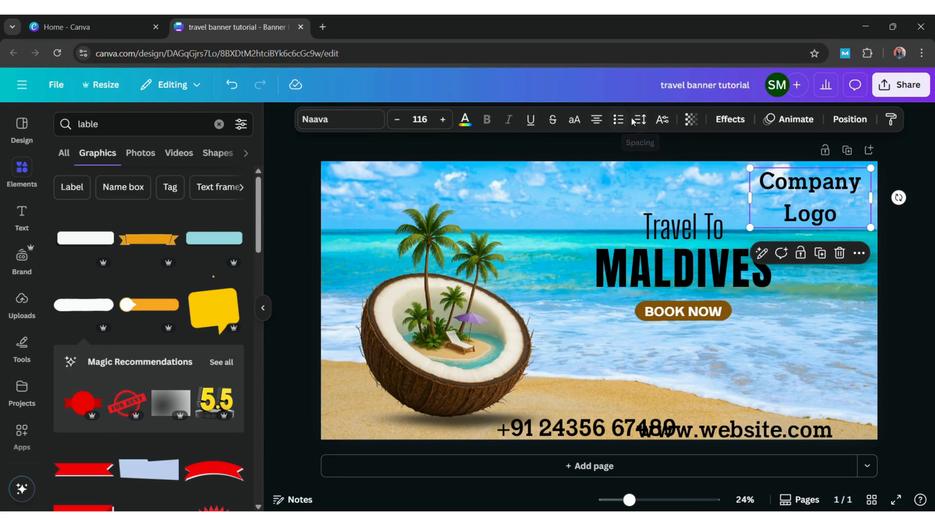
{"action": "left_click", "coordinate": [640, 119]}
{"action": "left_click_drag", "start_coordinate": [620, 212], "coordinate": [601, 214]}
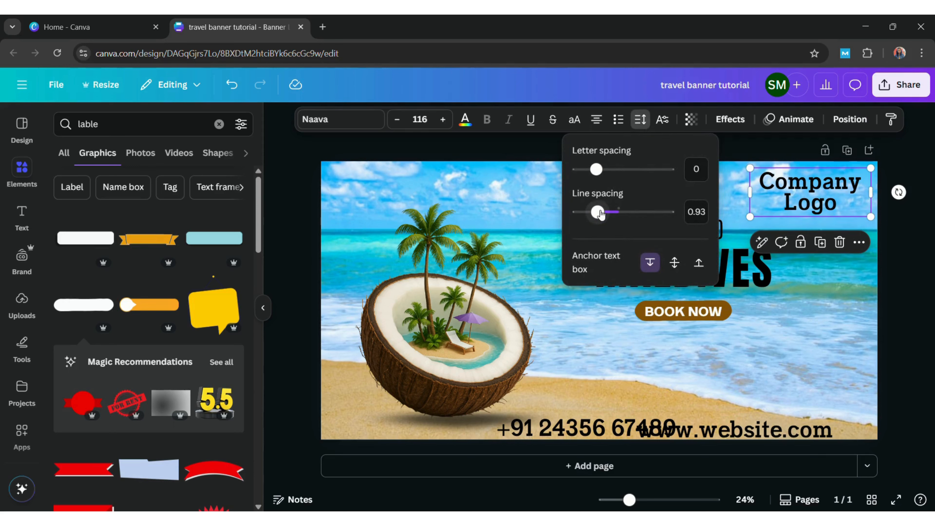
{"action": "left_click", "coordinate": [596, 119]}
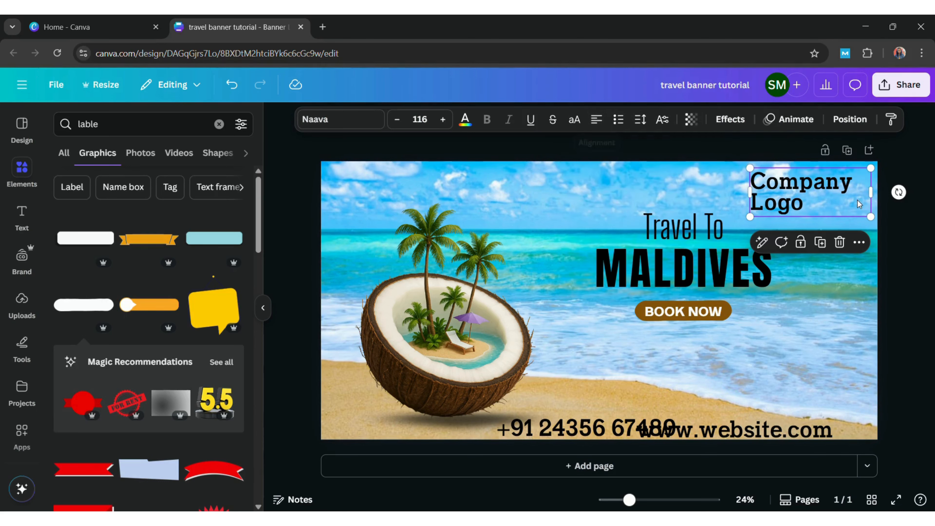
{"action": "left_click_drag", "start_coordinate": [876, 222], "coordinate": [794, 211]}
{"action": "left_click_drag", "start_coordinate": [787, 185], "coordinate": [808, 199]}
{"action": "left_click", "coordinate": [895, 191]}
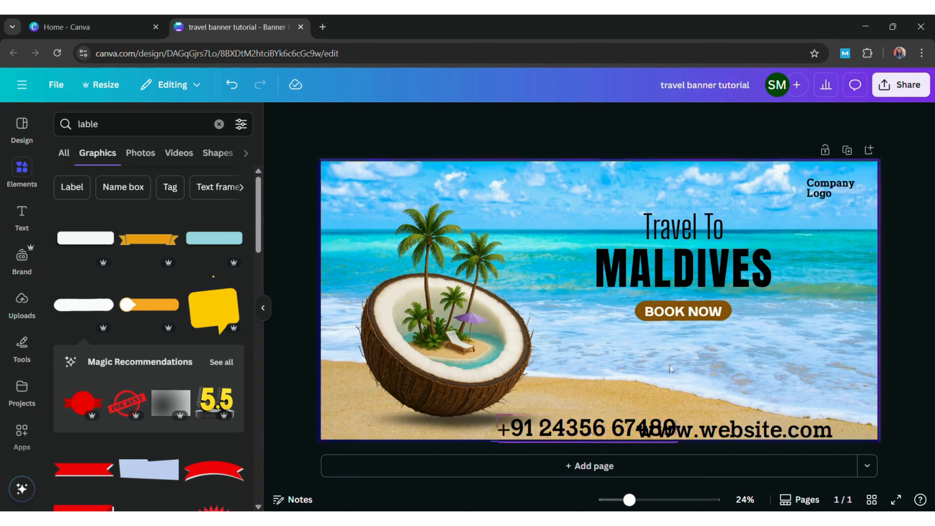
{"action": "left_click", "coordinate": [825, 192]}
{"action": "left_click", "coordinate": [567, 430]}
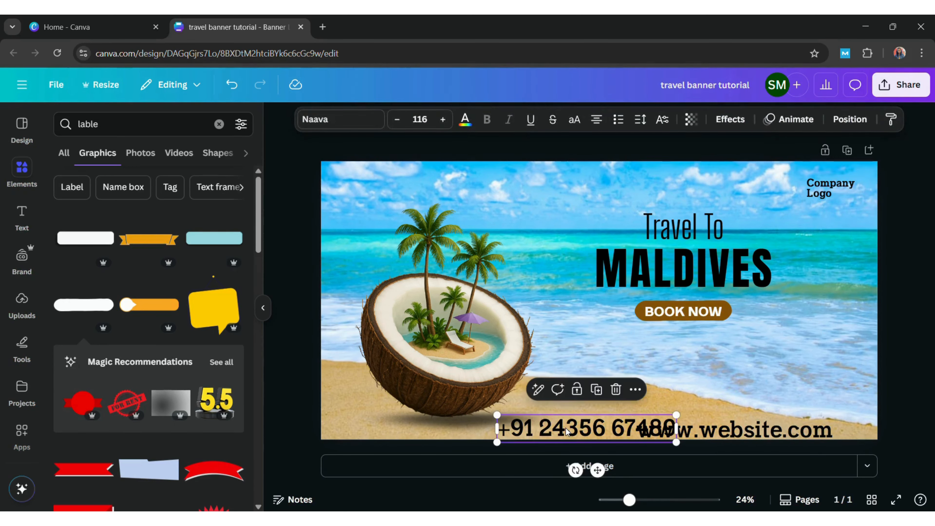
{"action": "left_click", "coordinate": [818, 185]}
{"action": "left_click", "coordinate": [897, 122]}
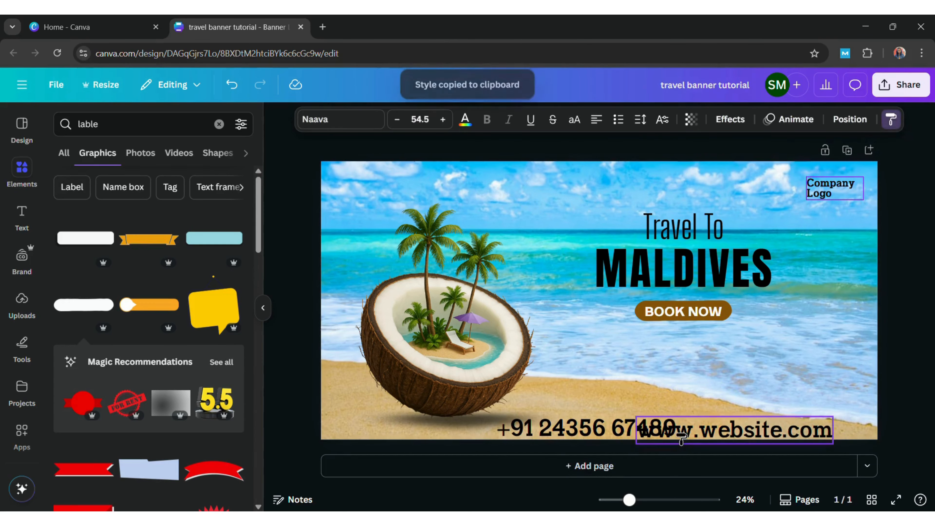
{"action": "left_click", "coordinate": [630, 439]}
{"action": "left_click", "coordinate": [825, 179]}
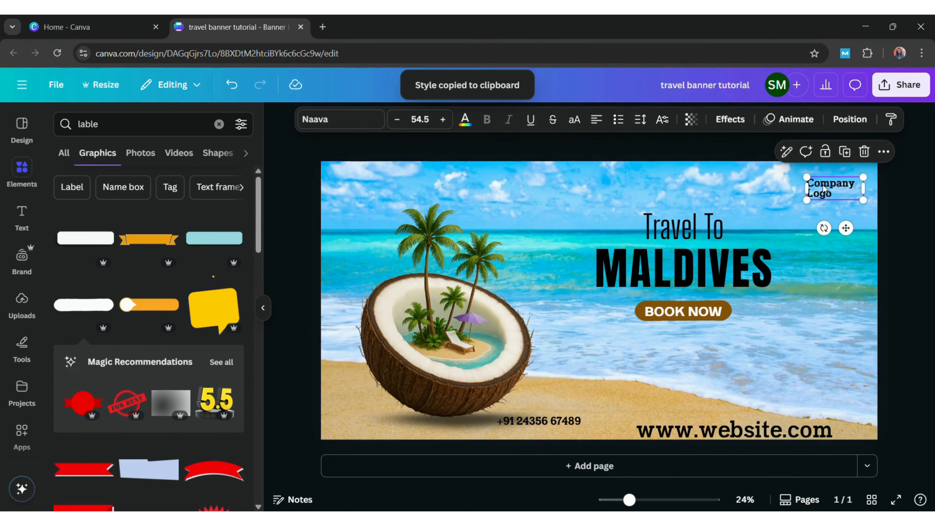
{"action": "left_click", "coordinate": [892, 120]}
{"action": "left_click", "coordinate": [735, 430]}
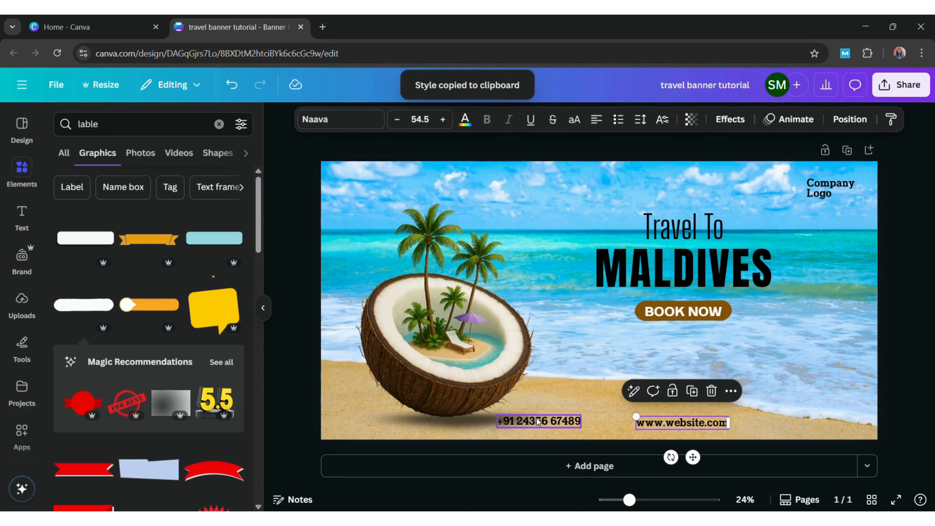
{"action": "left_click_drag", "start_coordinate": [550, 423], "coordinate": [578, 428]}
{"action": "left_click_drag", "start_coordinate": [670, 427], "coordinate": [755, 422]}
{"action": "left_click_drag", "start_coordinate": [574, 430], "coordinate": [642, 424]}
{"action": "left_click", "coordinate": [759, 419]}
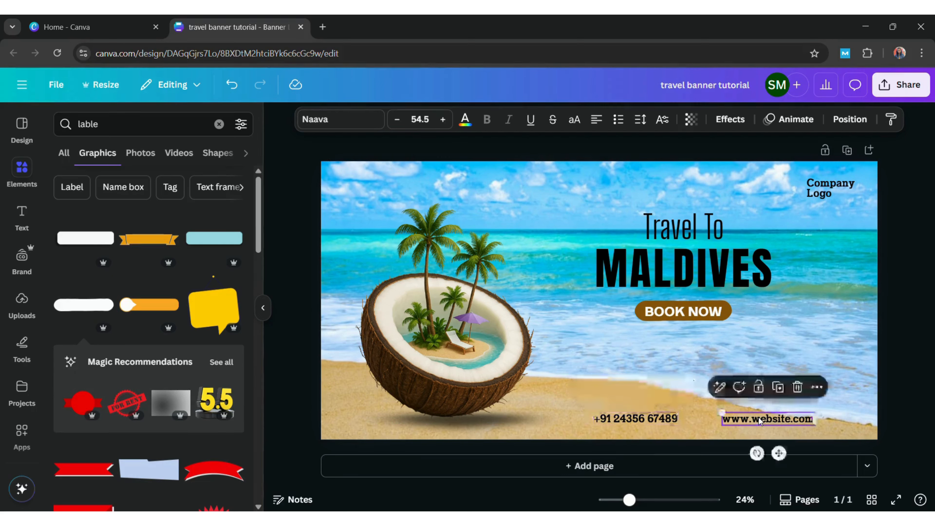
{"action": "left_click", "coordinate": [443, 119]}
{"action": "left_click", "coordinate": [443, 119]}
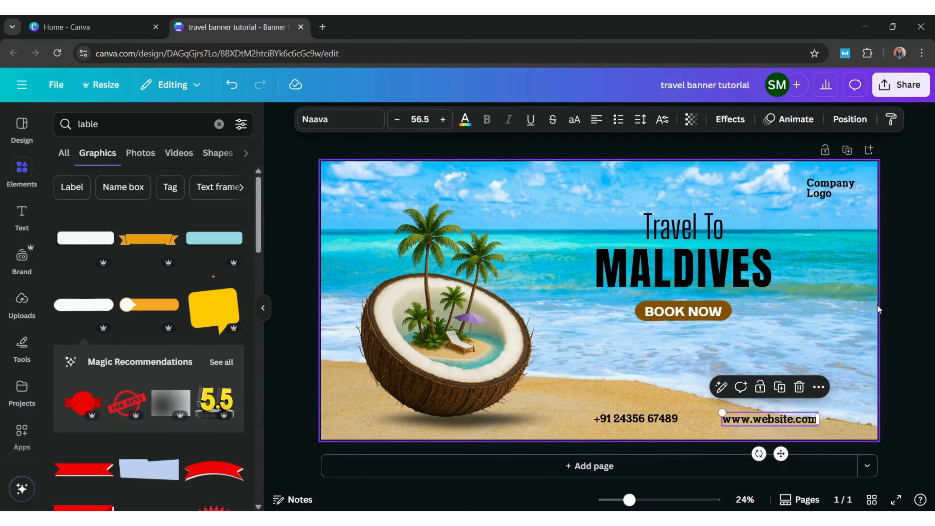
{"action": "left_click", "coordinate": [845, 329]}
{"action": "left_click_drag", "start_coordinate": [773, 422], "coordinate": [774, 420]}
{"action": "left_click", "coordinate": [807, 311]}
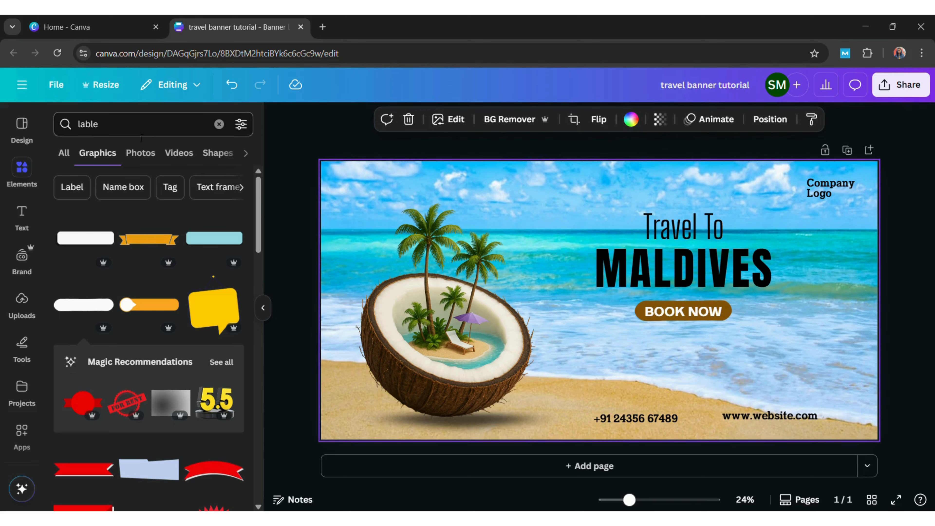
Add a tiny outlined phone icon from a 'call' search, left of the phone number
{"action": "left_click", "coordinate": [141, 129]}
{"action": "key", "text": "BackSpace"}
{"action": "key", "text": "BackSpace"}
{"action": "key", "text": "BackSpace"}
{"action": "key", "text": "BackSpace"}
{"action": "key", "text": "BackSpace"}
{"action": "type", "text": "call"}
{"action": "key", "text": "Return"}
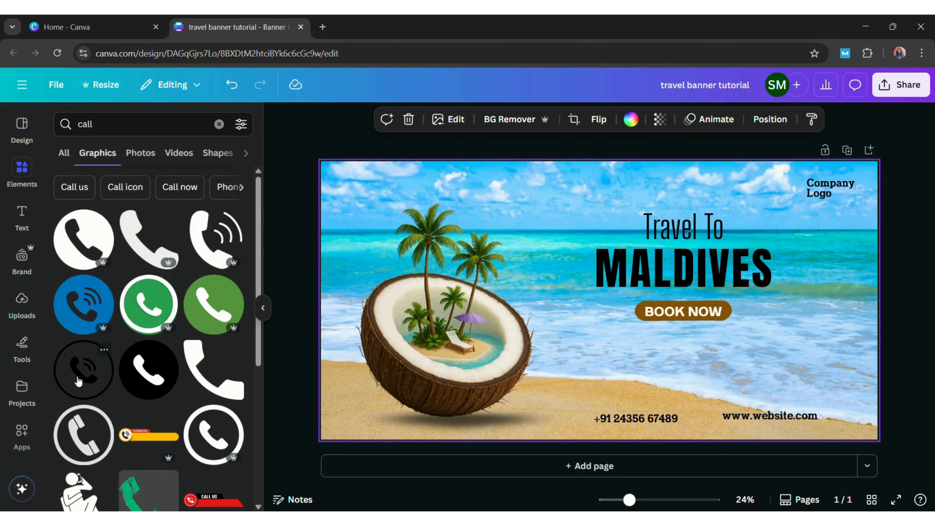
{"action": "left_click", "coordinate": [84, 369]}
{"action": "left_click_drag", "start_coordinate": [654, 246], "coordinate": [596, 381]}
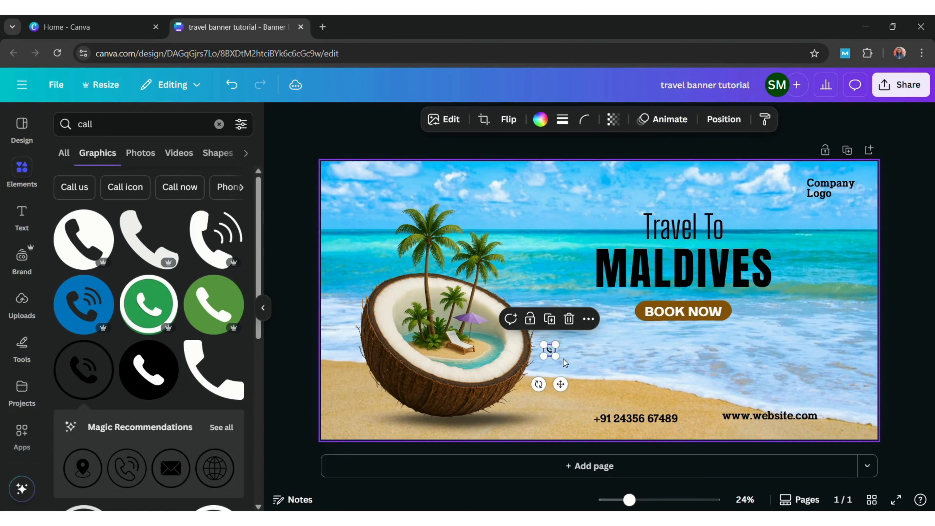
{"action": "left_click_drag", "start_coordinate": [554, 352], "coordinate": [586, 423]}
{"action": "left_click", "coordinate": [712, 330]}
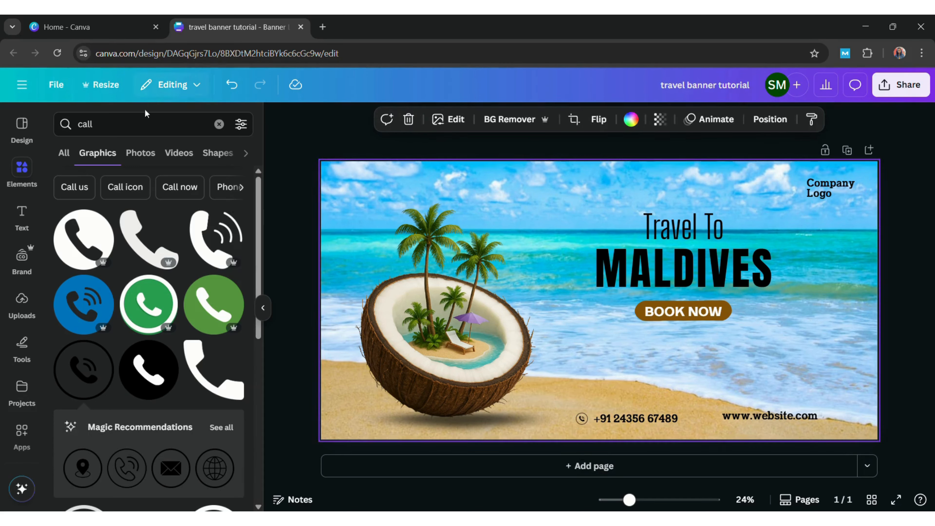
{"action": "left_click", "coordinate": [146, 119]}
{"action": "key", "text": "BackSpace"}
{"action": "key", "text": "BackSpace"}
{"action": "key", "text": "BackSpace"}
{"action": "key", "text": "BackSpace"}
{"action": "type", "text": "web"}
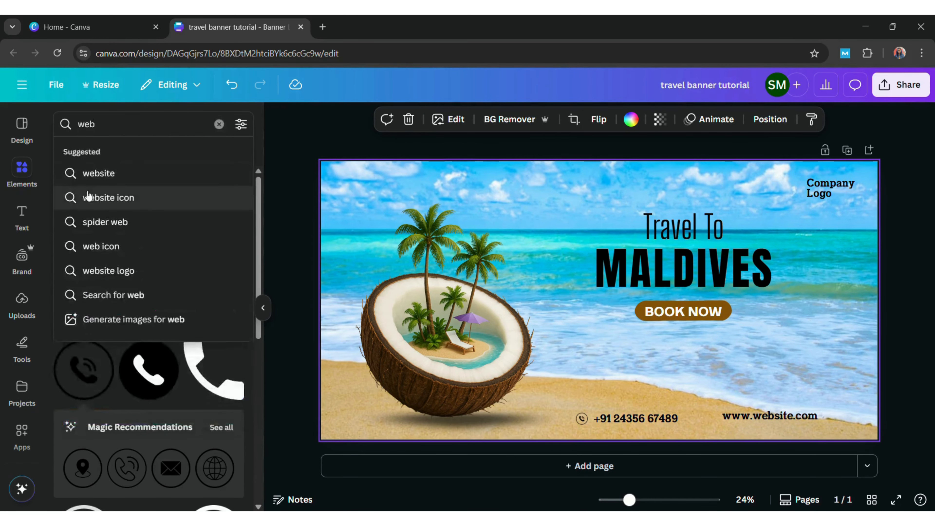
{"action": "left_click", "coordinate": [90, 175]}
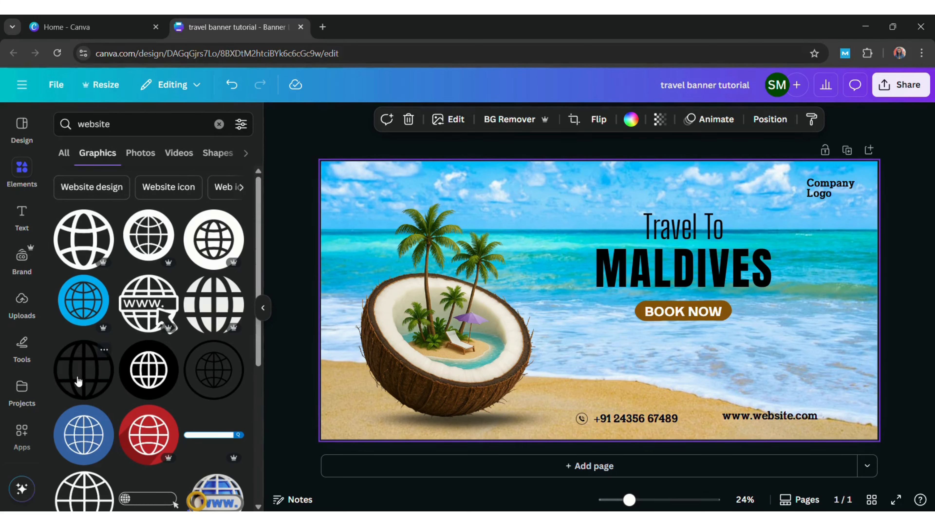
{"action": "left_click", "coordinate": [79, 381]}
{"action": "left_click_drag", "start_coordinate": [546, 246], "coordinate": [722, 422]}
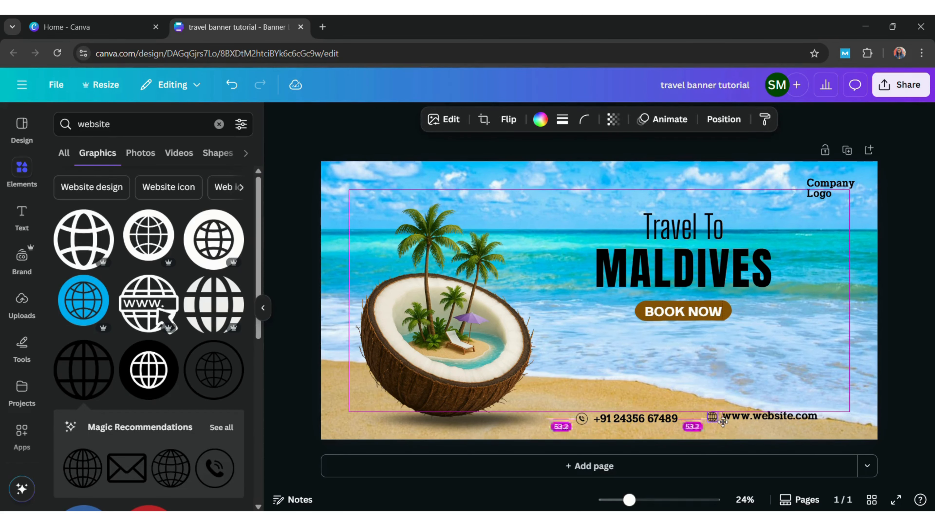
{"action": "left_click", "coordinate": [791, 335]}
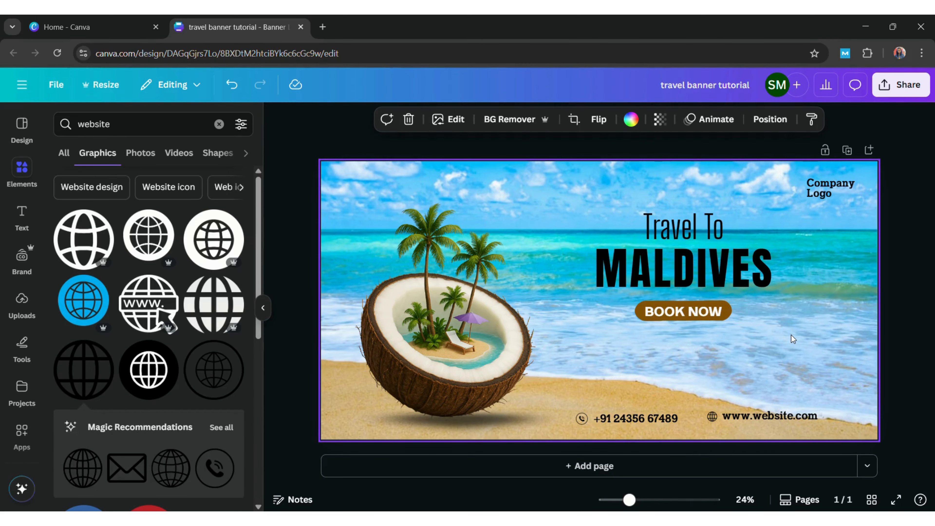
{"action": "left_click_drag", "start_coordinate": [748, 417], "coordinate": [716, 426]}
{"action": "left_click", "coordinate": [785, 368]}
{"action": "left_click", "coordinate": [802, 318]}
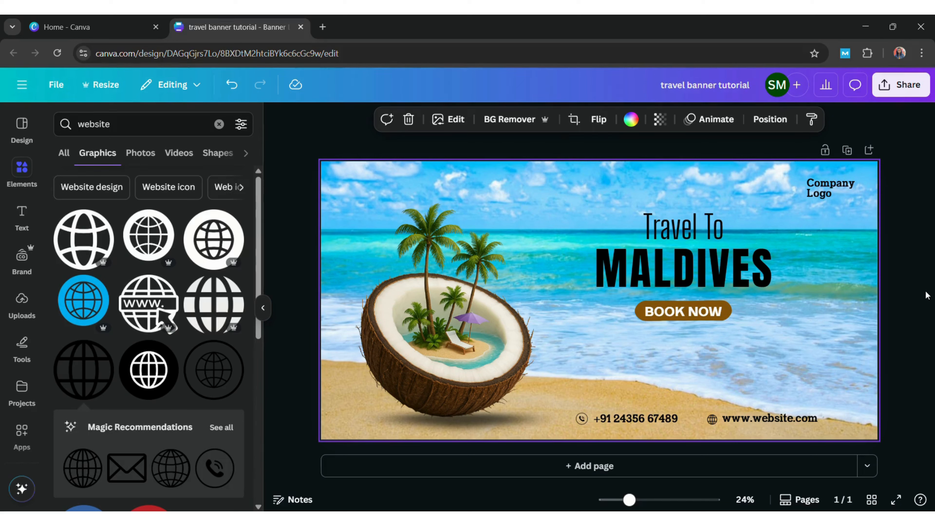
Add a small sunset-and-palm emblem from a 'travel' search just left of Company Logo
{"action": "left_click", "coordinate": [172, 132]}
{"action": "key", "text": "BackSpace"}
{"action": "key", "text": "BackSpace"}
{"action": "key", "text": "BackSpace"}
{"action": "key", "text": "BackSpace"}
{"action": "key", "text": "BackSpace"}
{"action": "key", "text": "BackSpace"}
{"action": "key", "text": "BackSpace"}
{"action": "type", "text": "travel"}
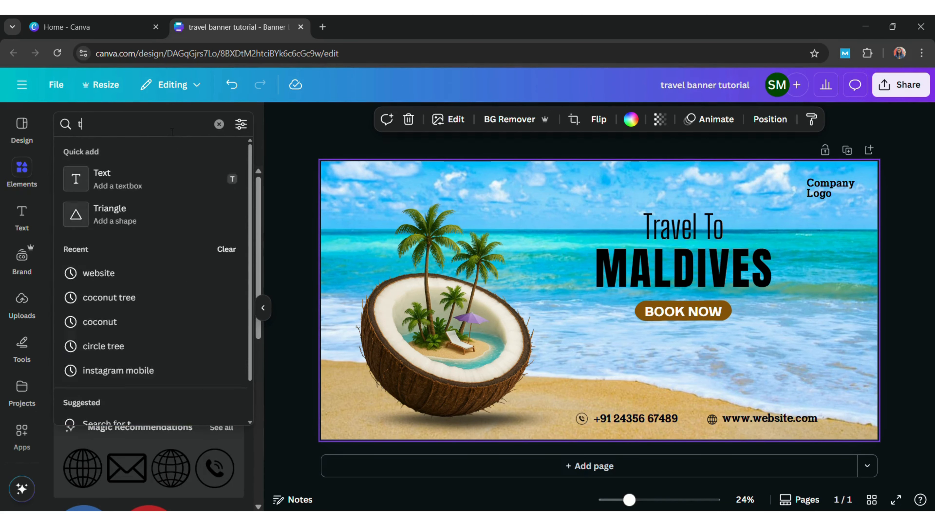
{"action": "key", "text": "Return"}
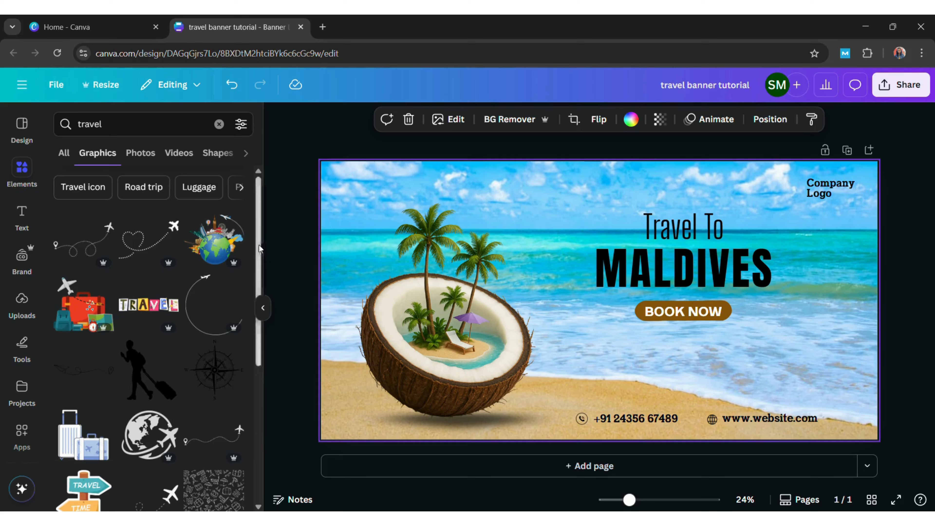
{"action": "left_click_drag", "start_coordinate": [258, 245], "coordinate": [295, 470]}
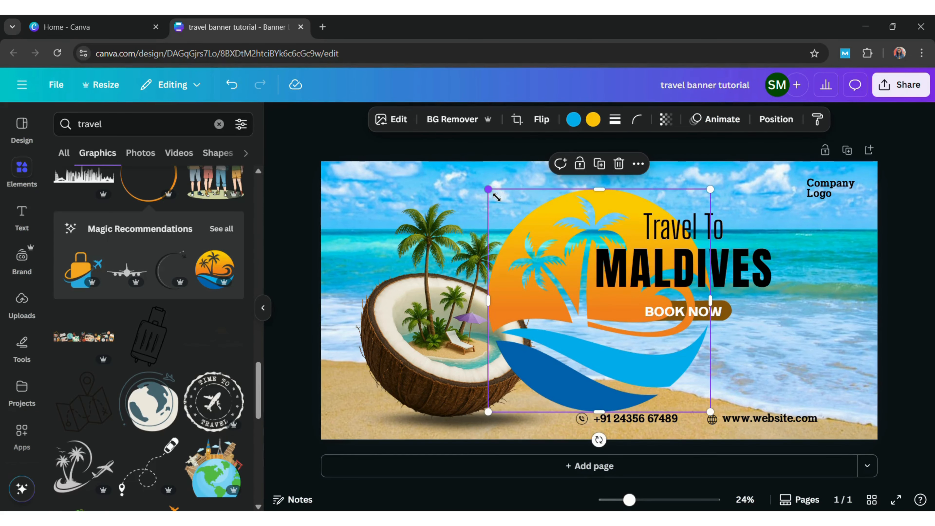
{"action": "left_click_drag", "start_coordinate": [492, 192], "coordinate": [797, 192]}
{"action": "left_click", "coordinate": [816, 192]}
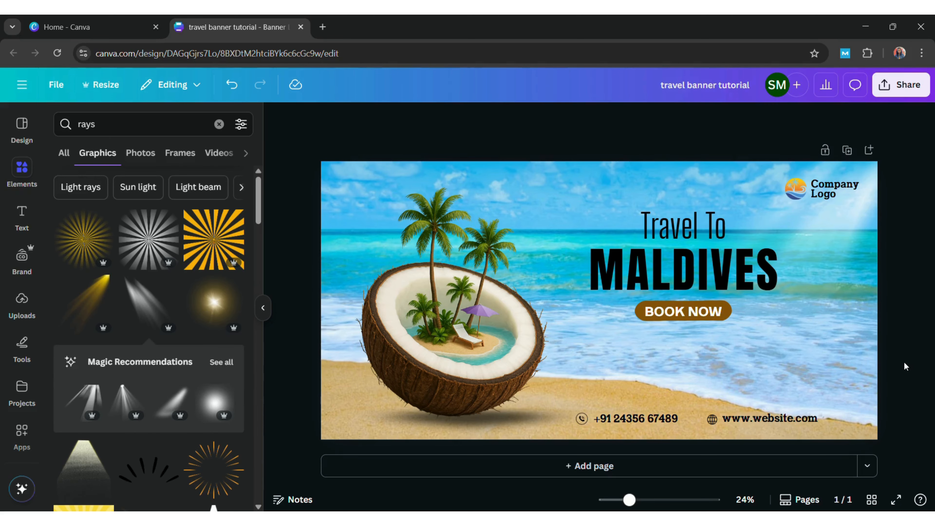